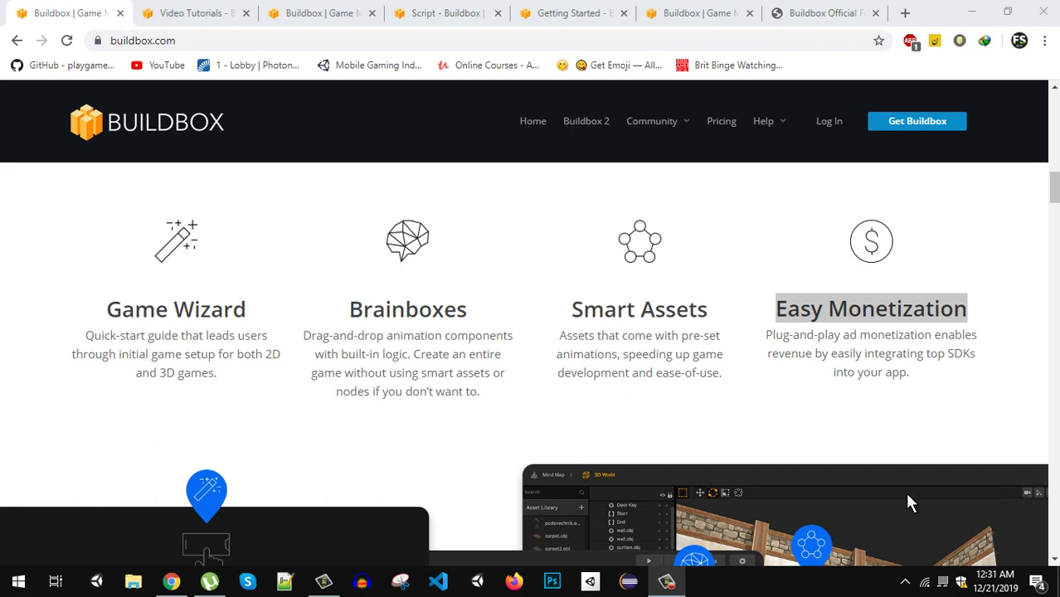
scroll(855, 473, "down", 4)
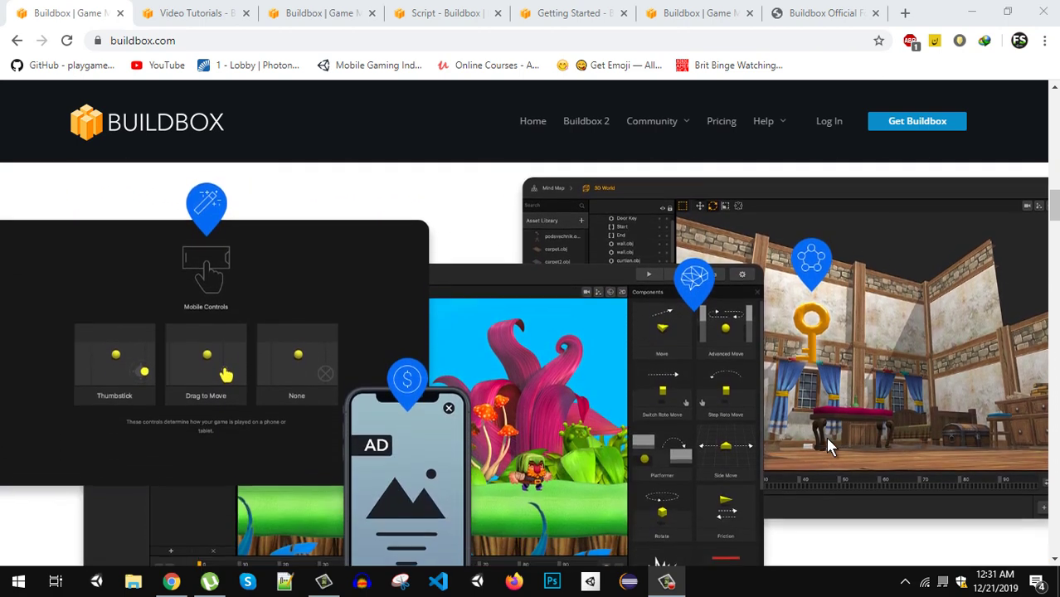
scroll(816, 436, "down", 2)
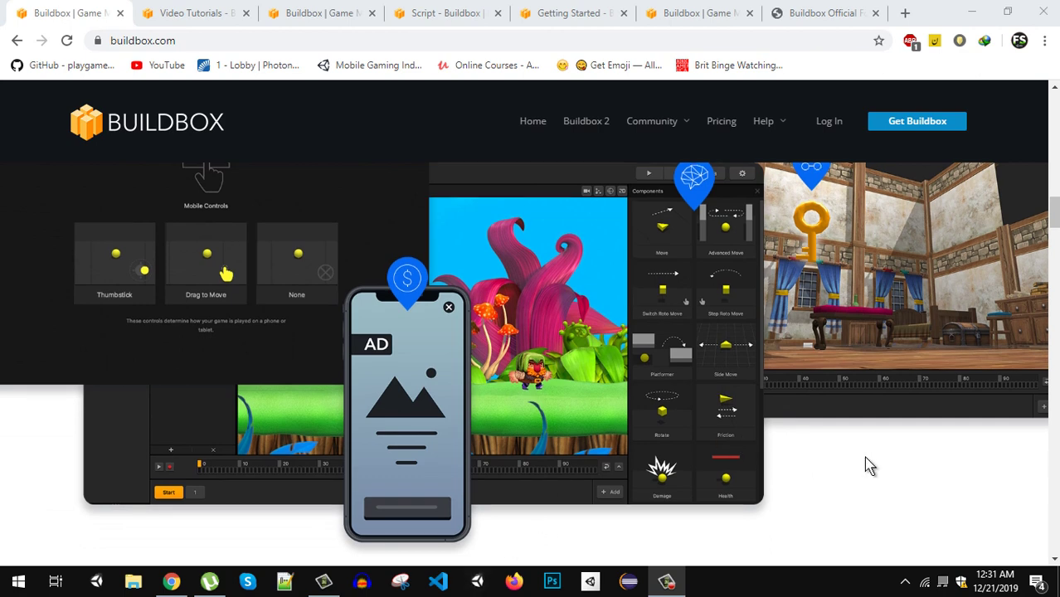
scroll(829, 460, "up", 3)
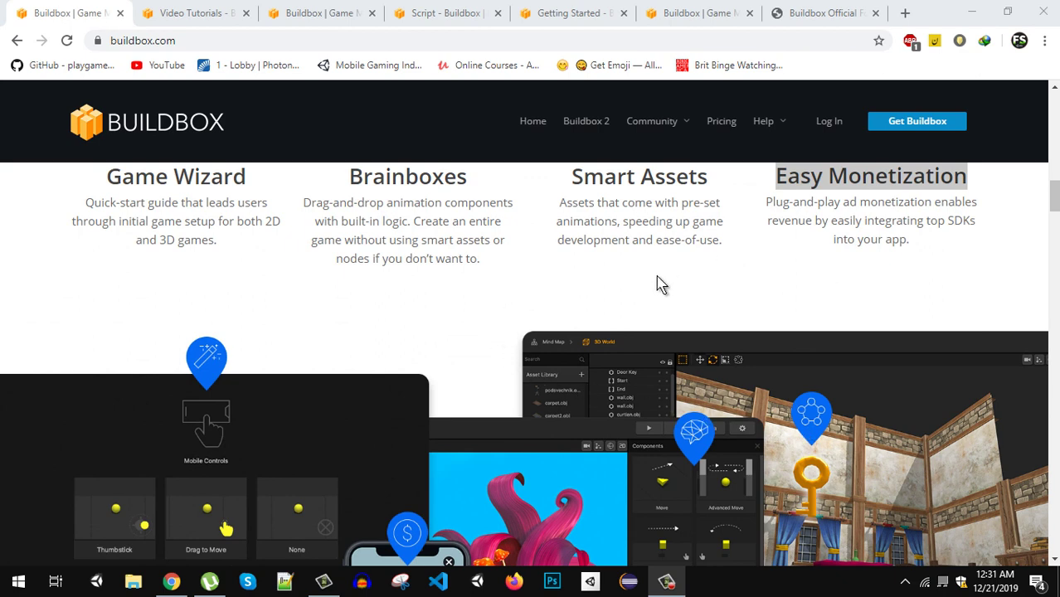
scroll(448, 355, "up", 3)
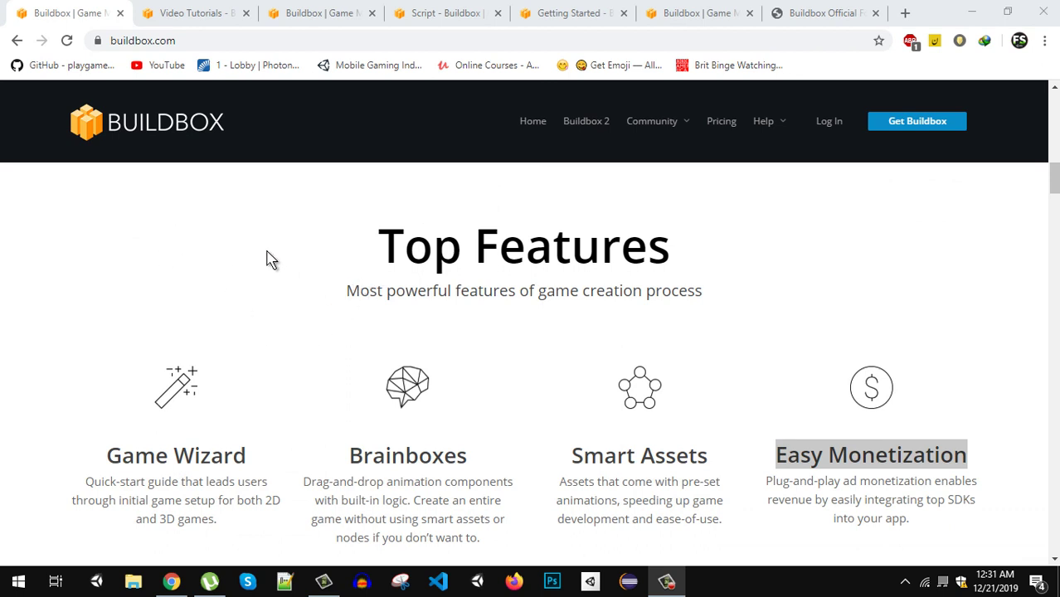
left_click_drag(346, 292, 722, 302)
left_click(727, 304)
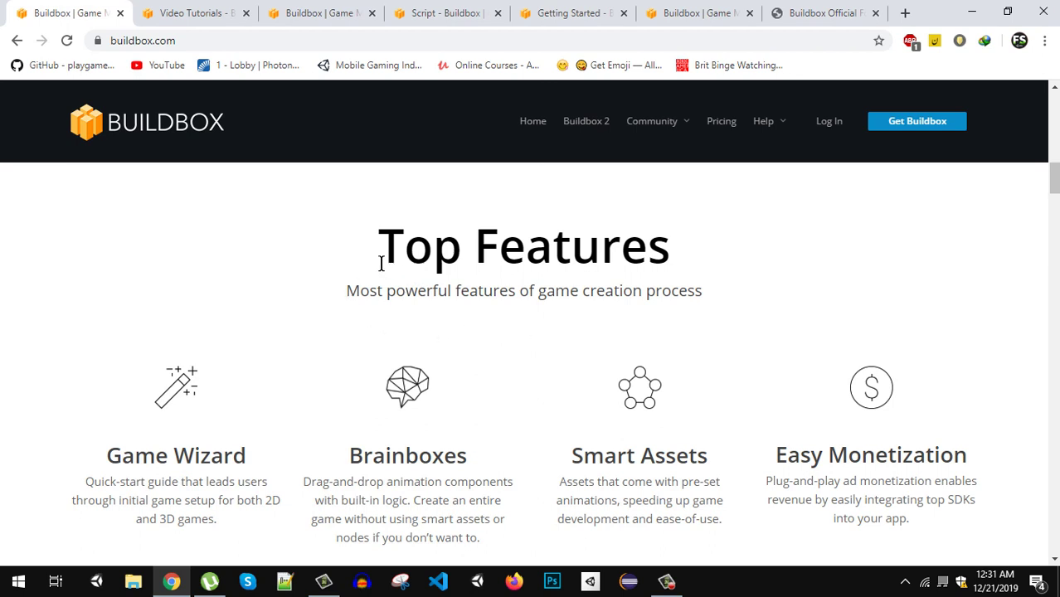
left_click_drag(381, 264, 700, 312)
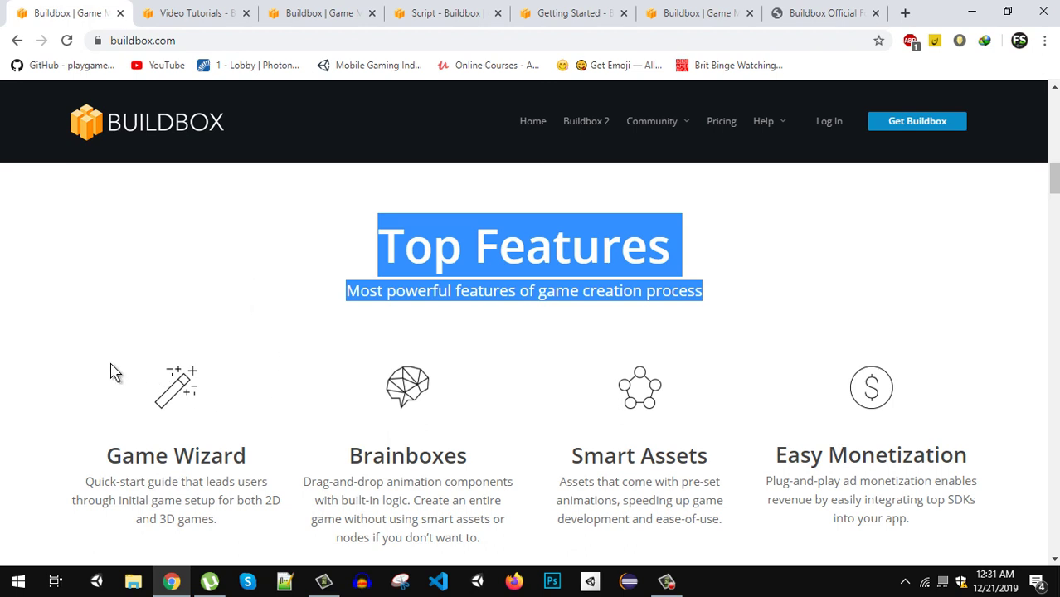
left_click_drag(109, 369, 856, 405)
left_click(946, 374)
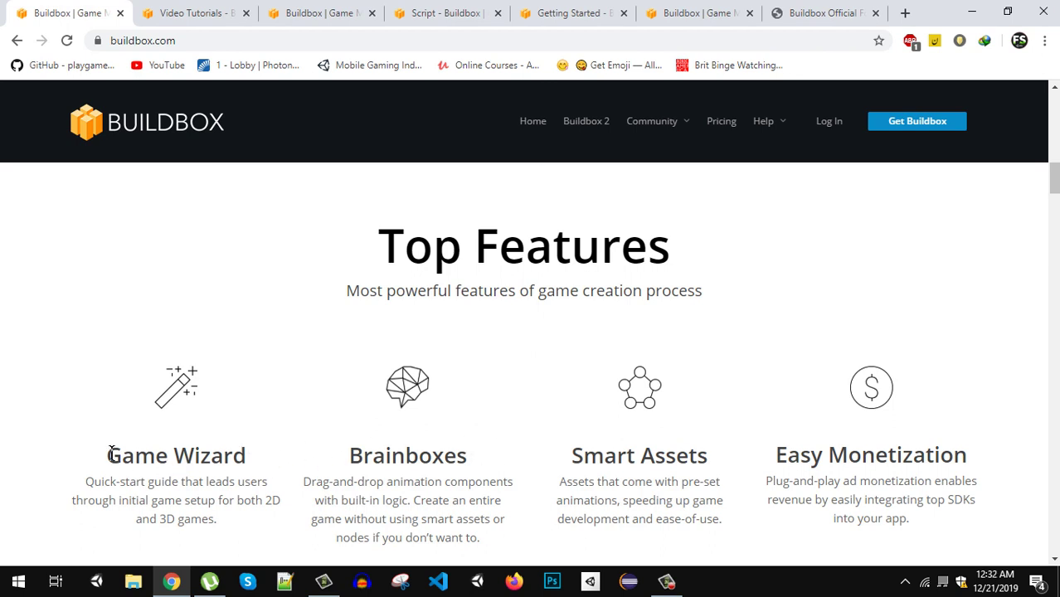
left_click_drag(171, 459, 303, 462)
left_click(267, 386)
left_click_drag(381, 445, 502, 462)
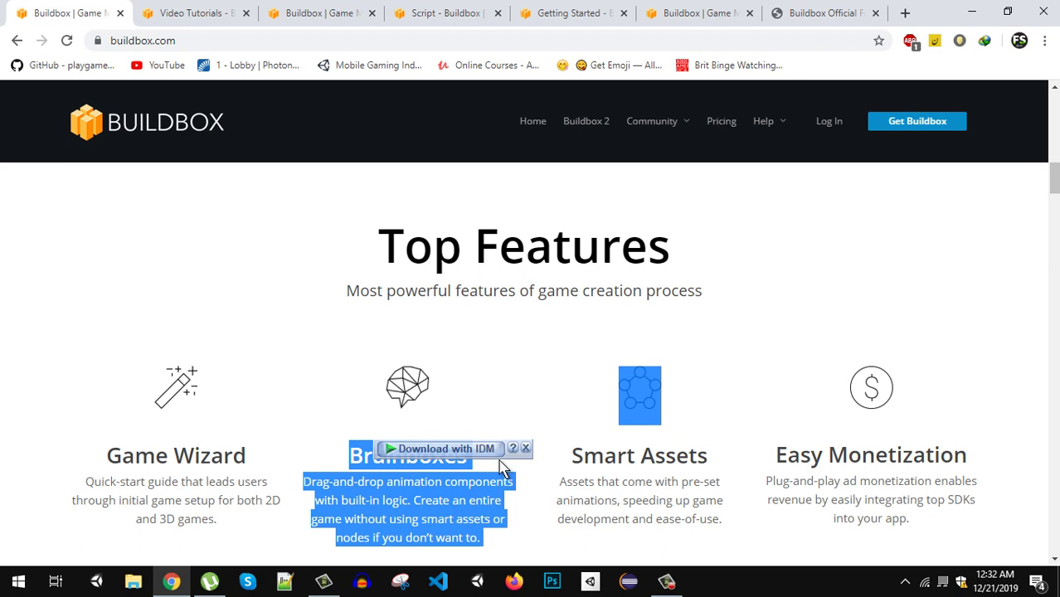
left_click(498, 414)
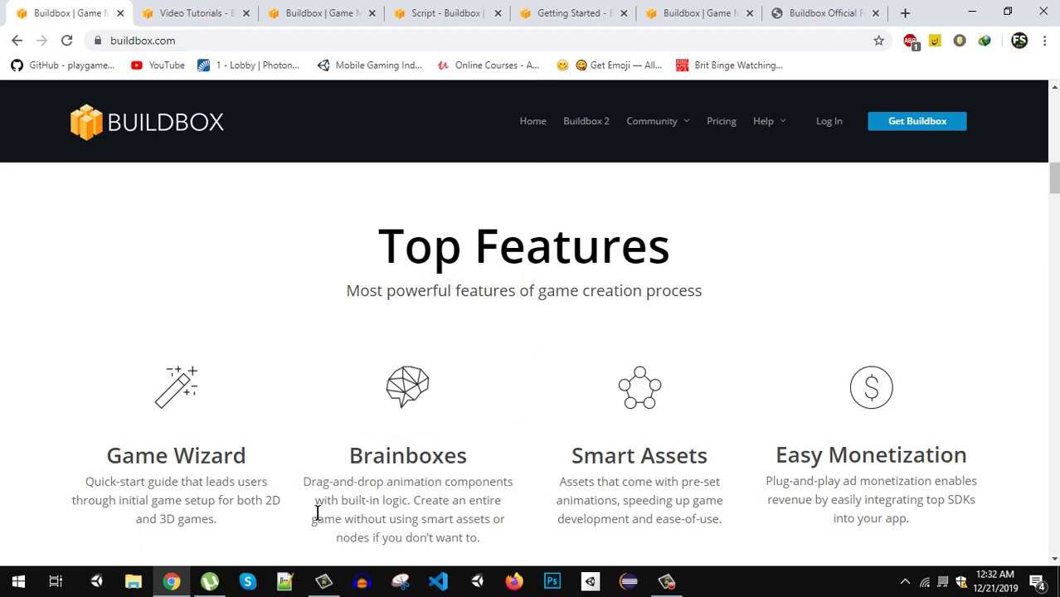
double_click(432, 500)
left_click(395, 464)
double_click(395, 464)
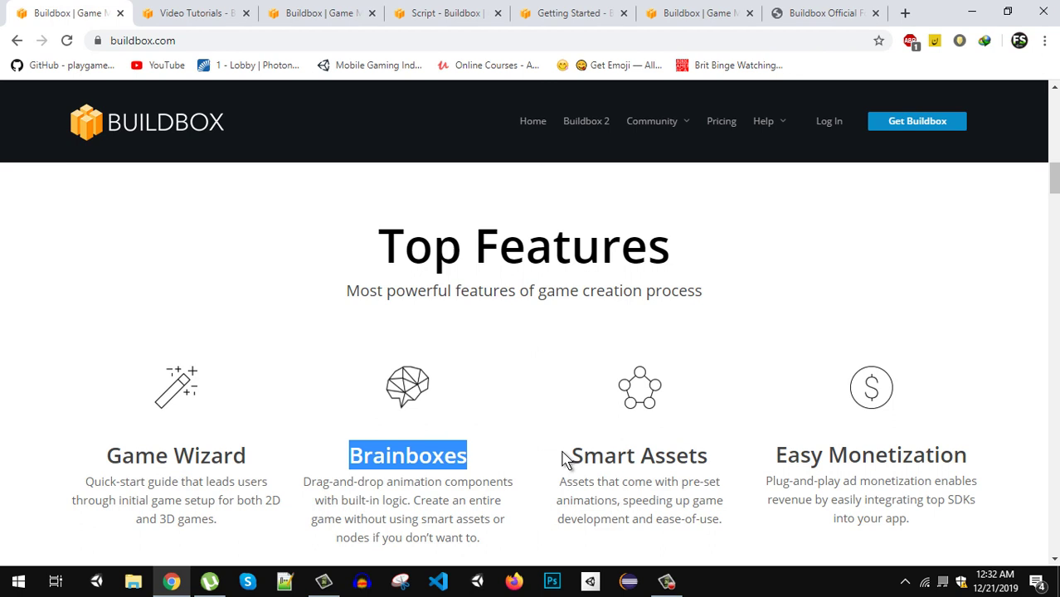
left_click_drag(569, 457, 738, 463)
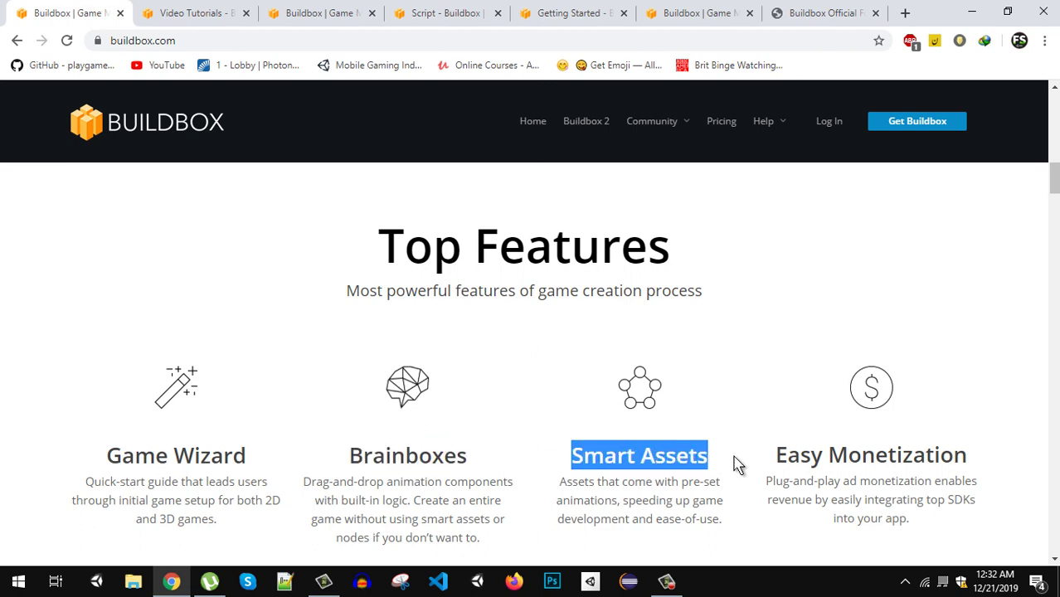
left_click(599, 498)
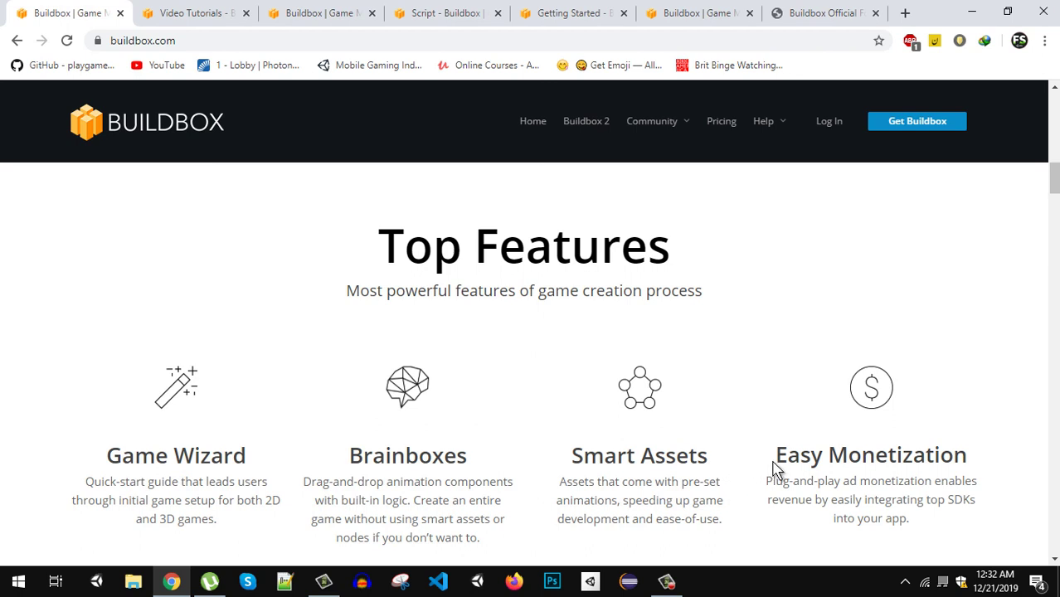
left_click_drag(773, 461, 1022, 473)
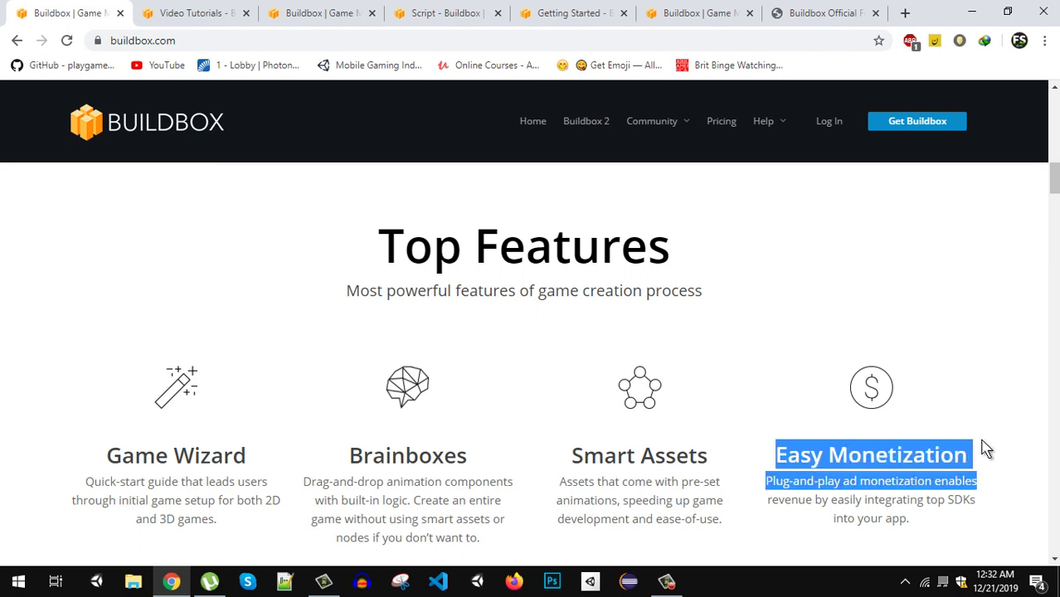
left_click(865, 440)
left_click_drag(778, 454, 982, 466)
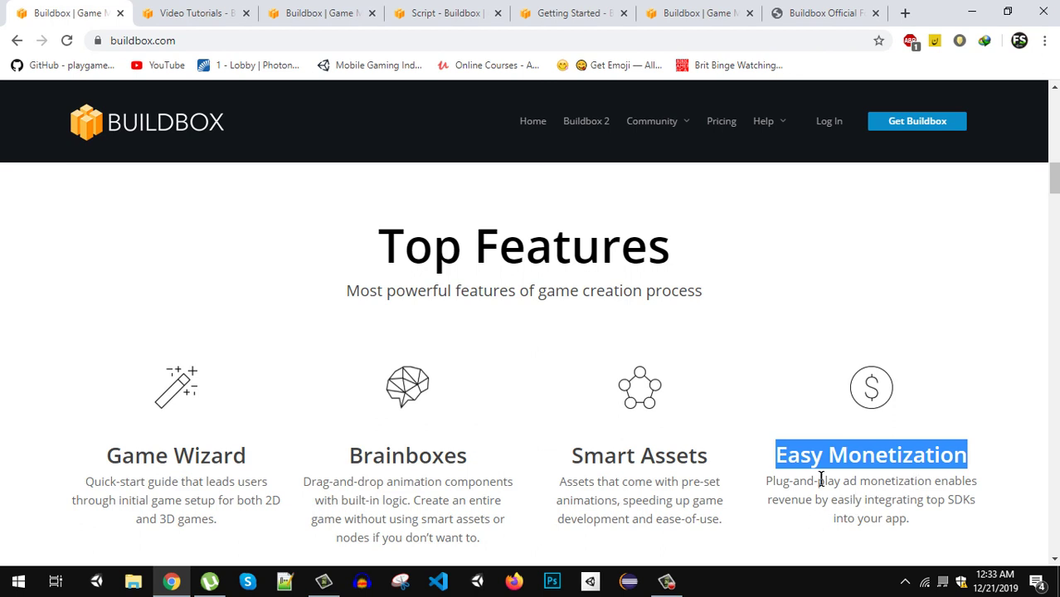
left_click(893, 434)
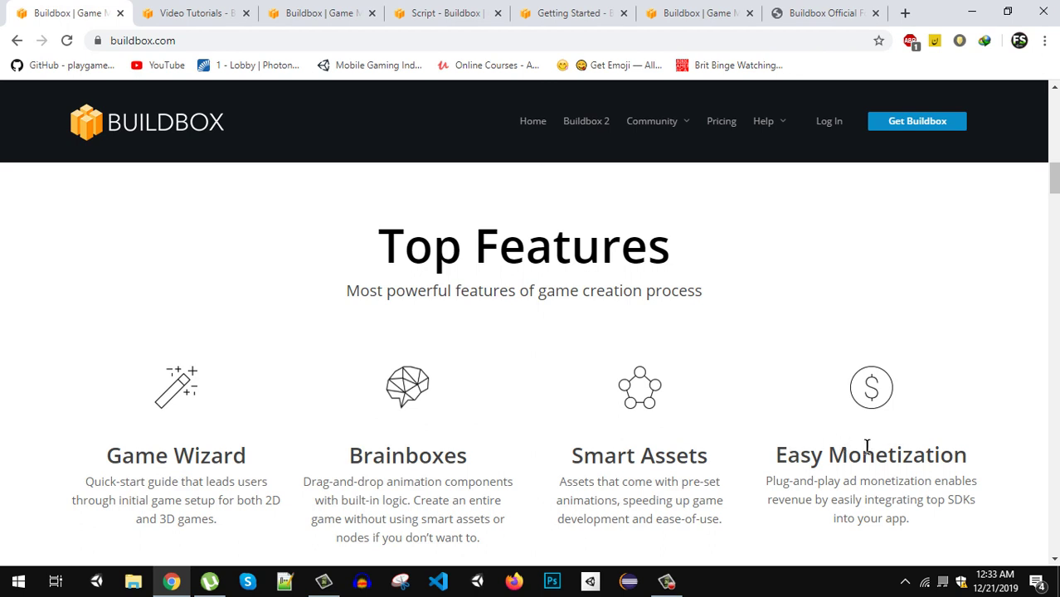
left_click_drag(888, 454, 787, 454)
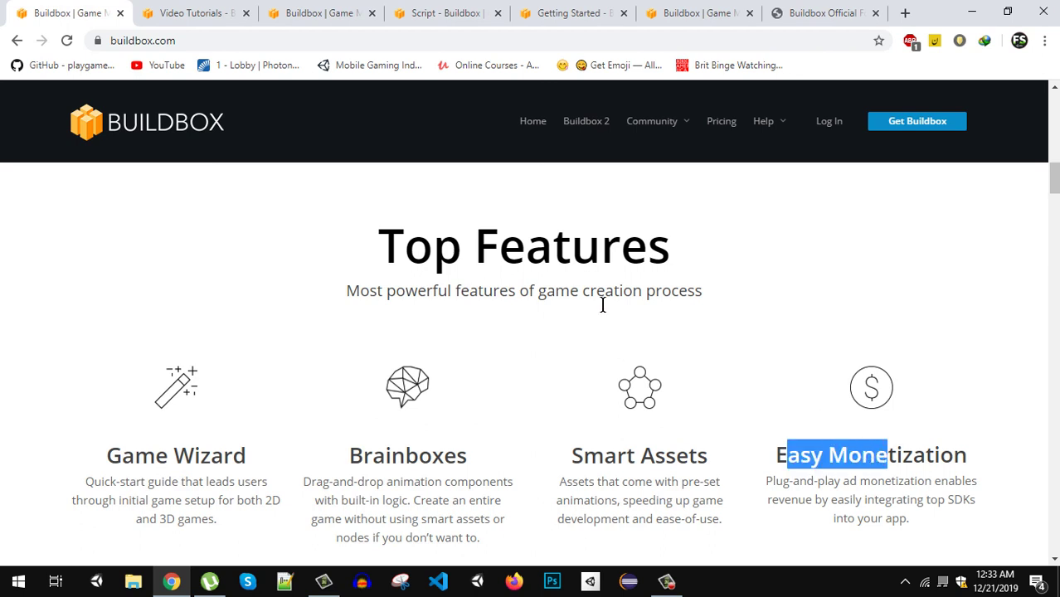
- Switch to the Video Tutorials page and scroll back up through the tutorial thumbnails
left_click(172, 12)
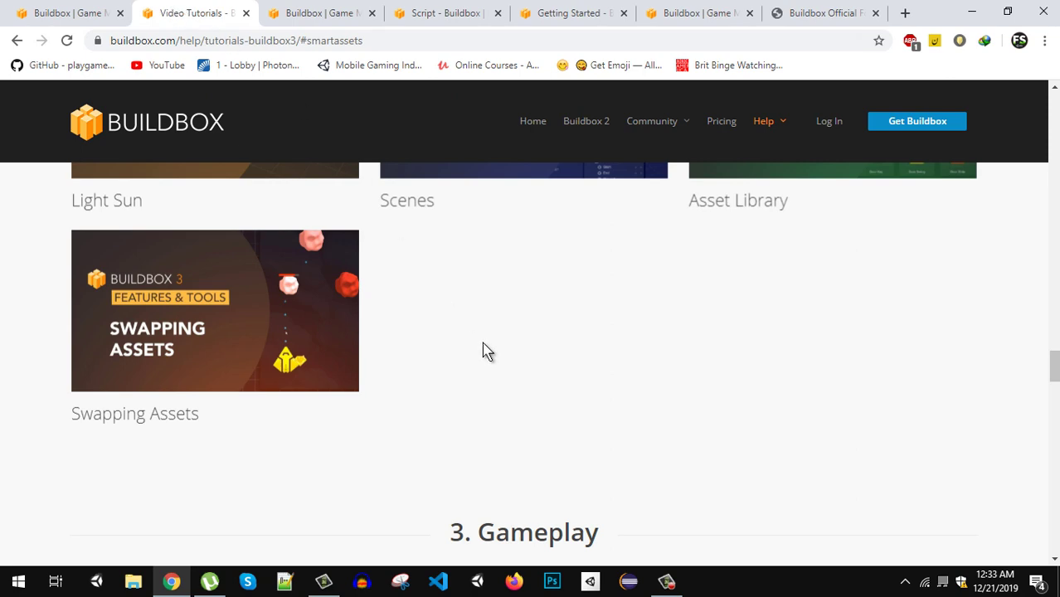
scroll(485, 350, "up", 2)
scroll(485, 350, "up", 3)
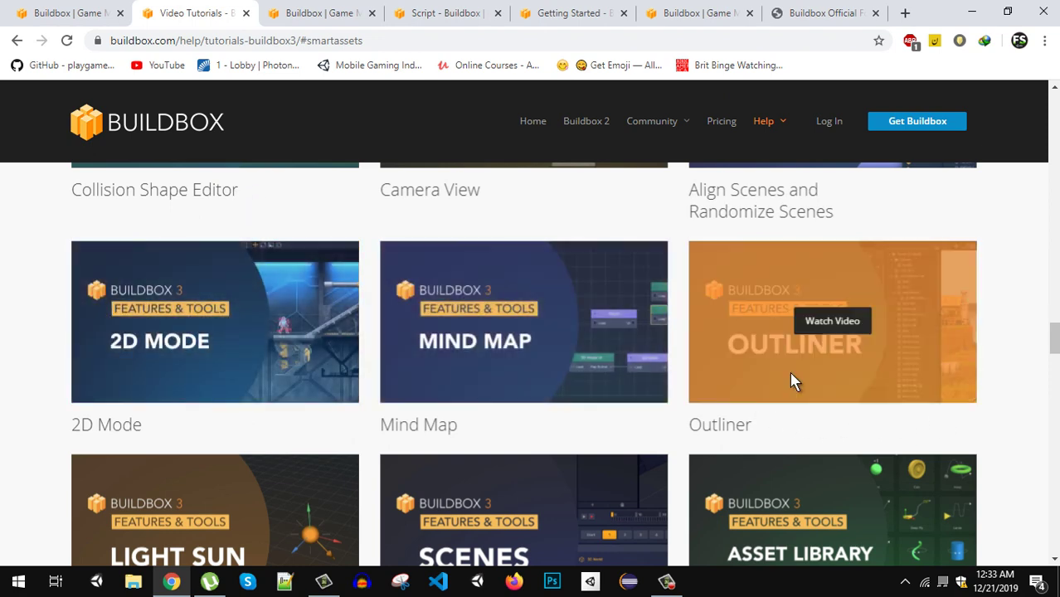
scroll(788, 380, "up", 1)
scroll(788, 380, "up", 1)
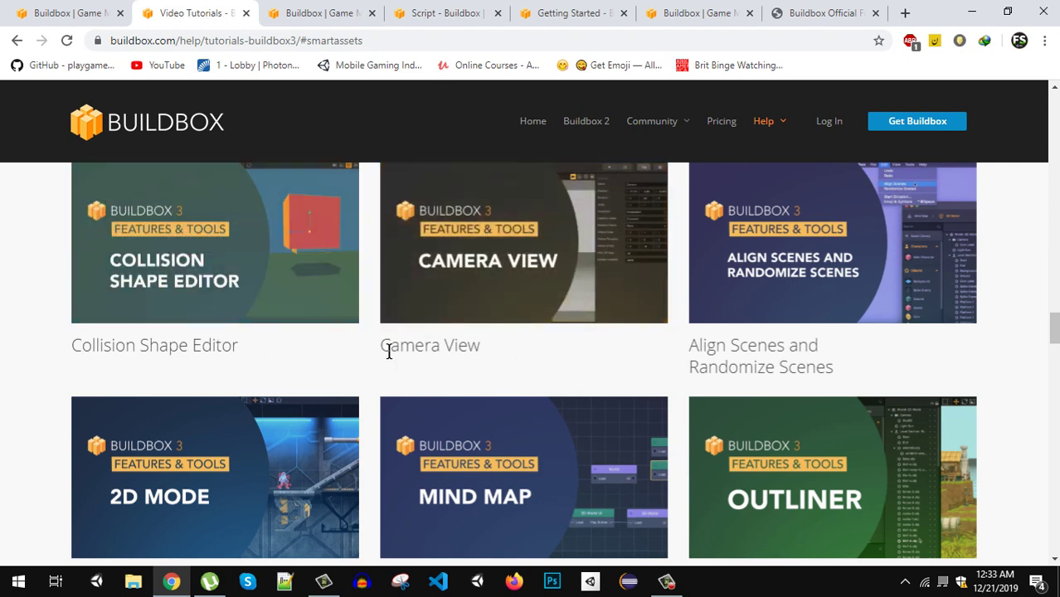
scroll(461, 371, "up", 3)
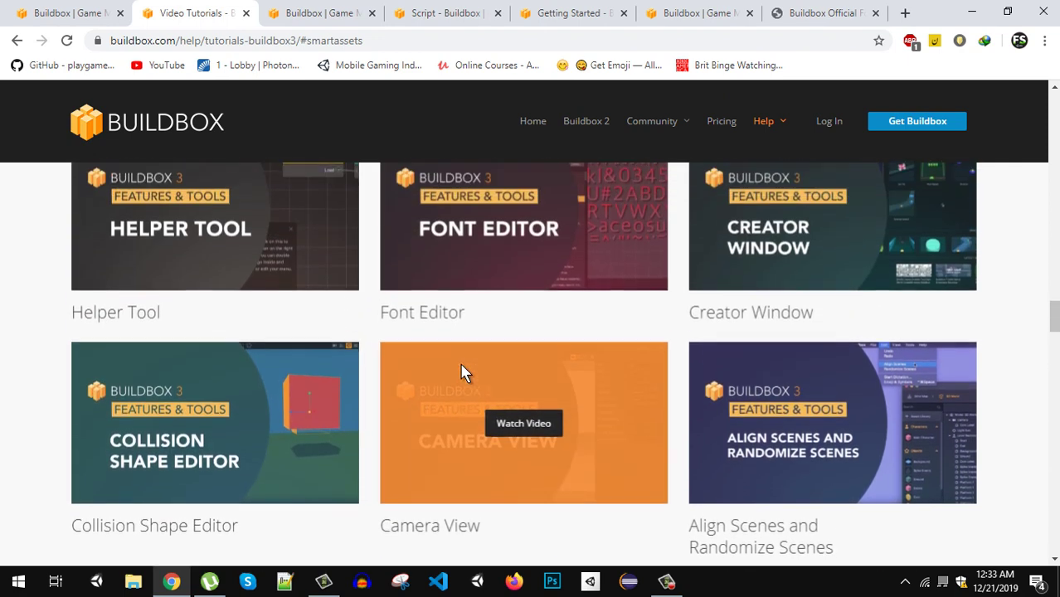
scroll(464, 371, "up", 10)
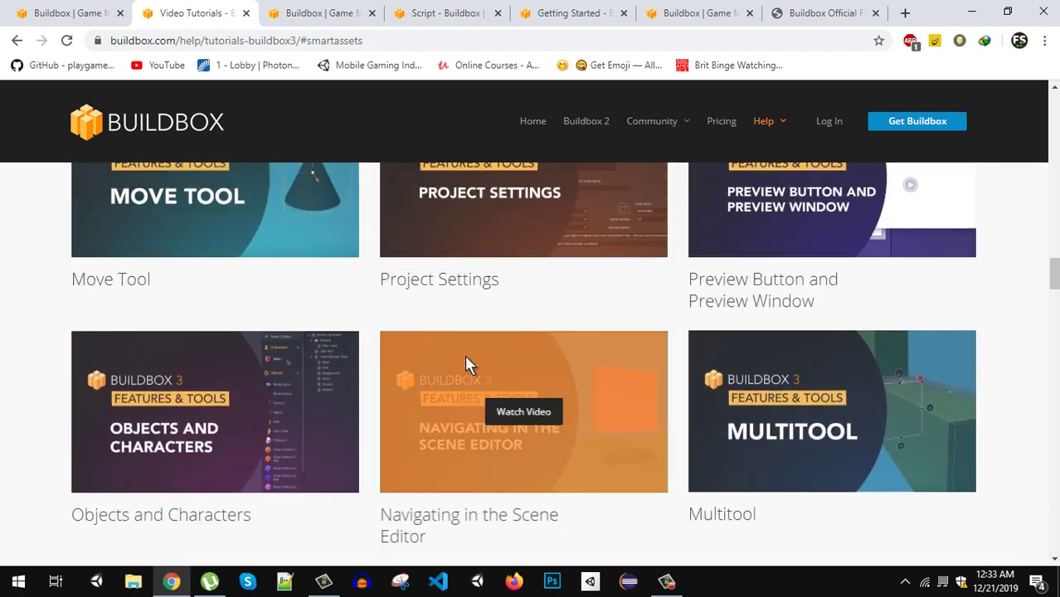
scroll(466, 365, "up", 6)
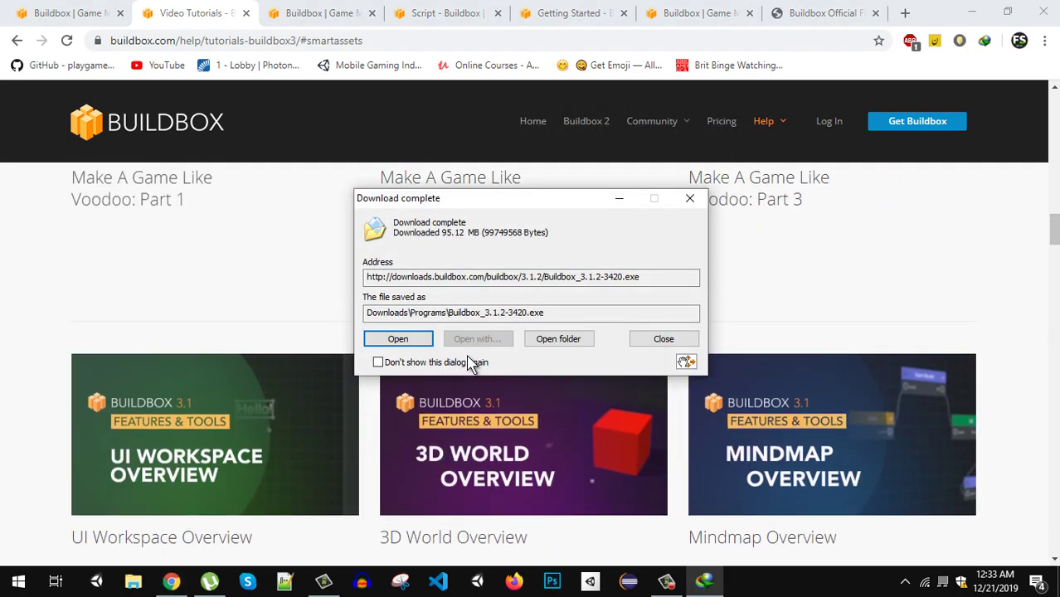
- Dismiss the Download complete notice and scroll up to the six tutorial categories
left_click(618, 199)
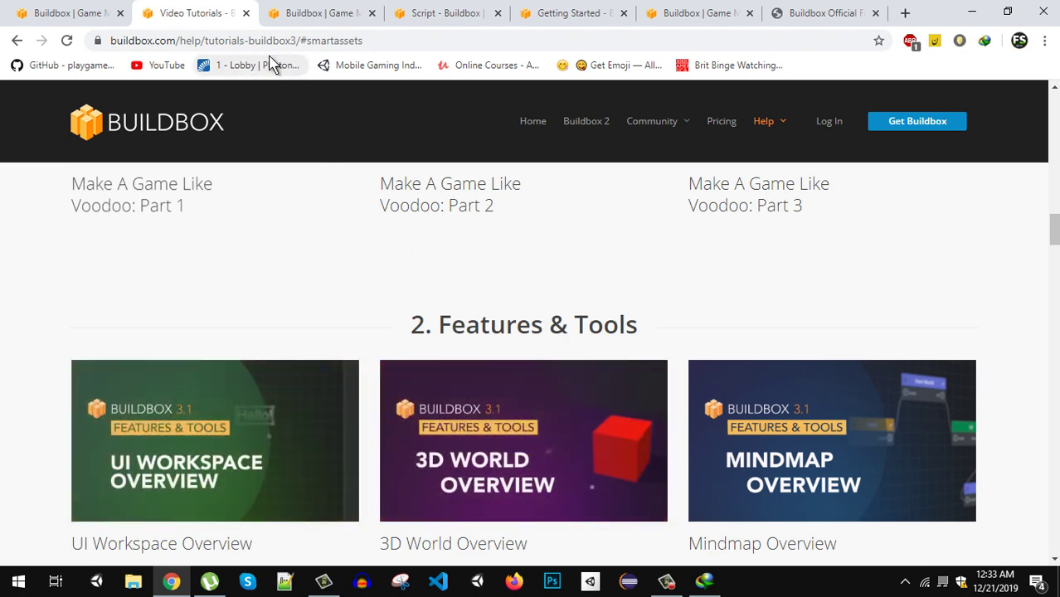
scroll(492, 362, "up", 3)
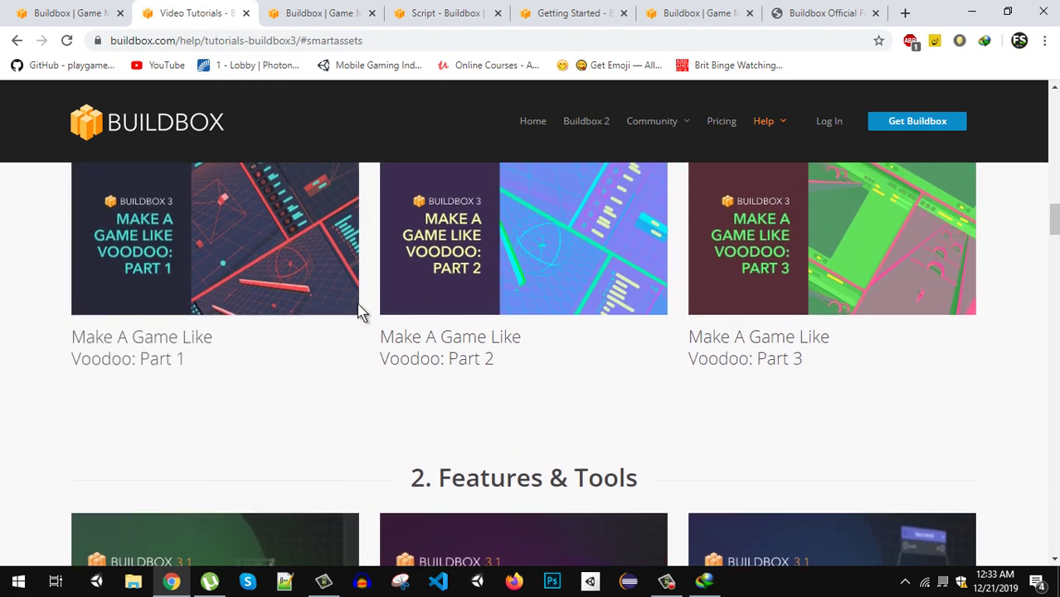
scroll(135, 384, "up", 8)
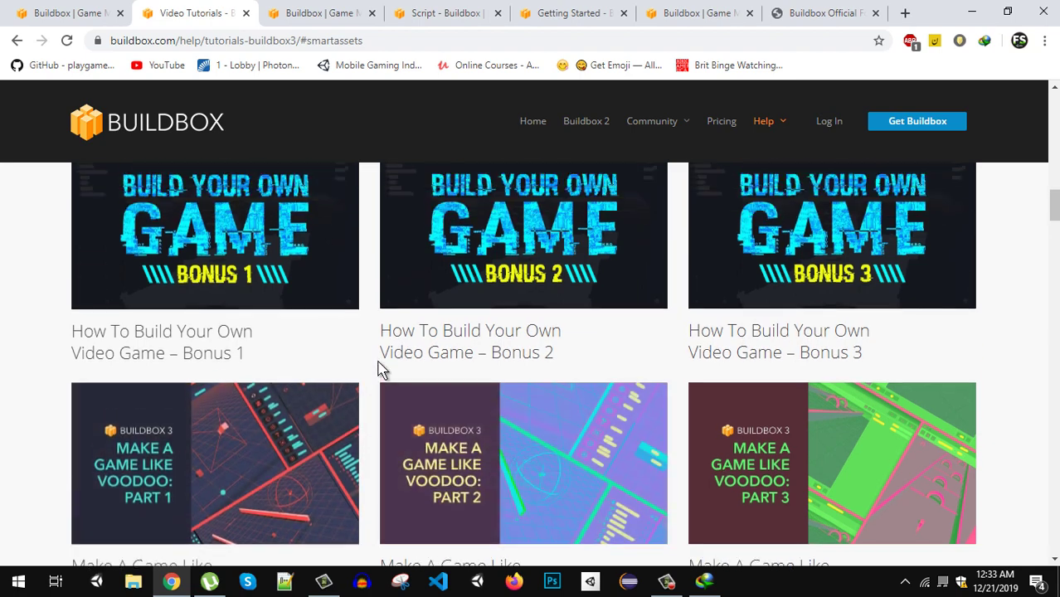
scroll(407, 357, "up", 5)
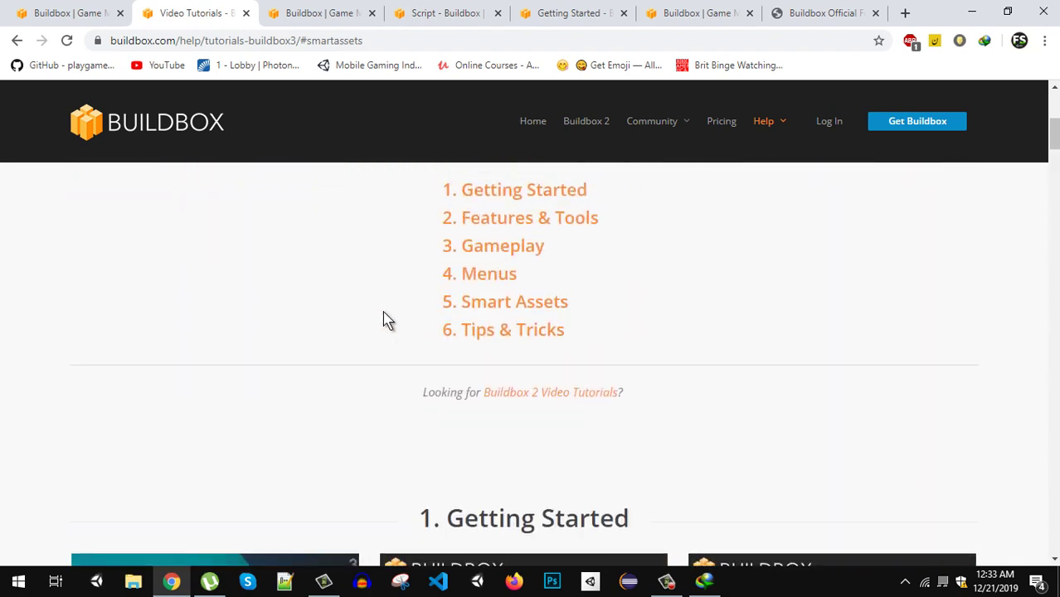
scroll(384, 319, "up", 1)
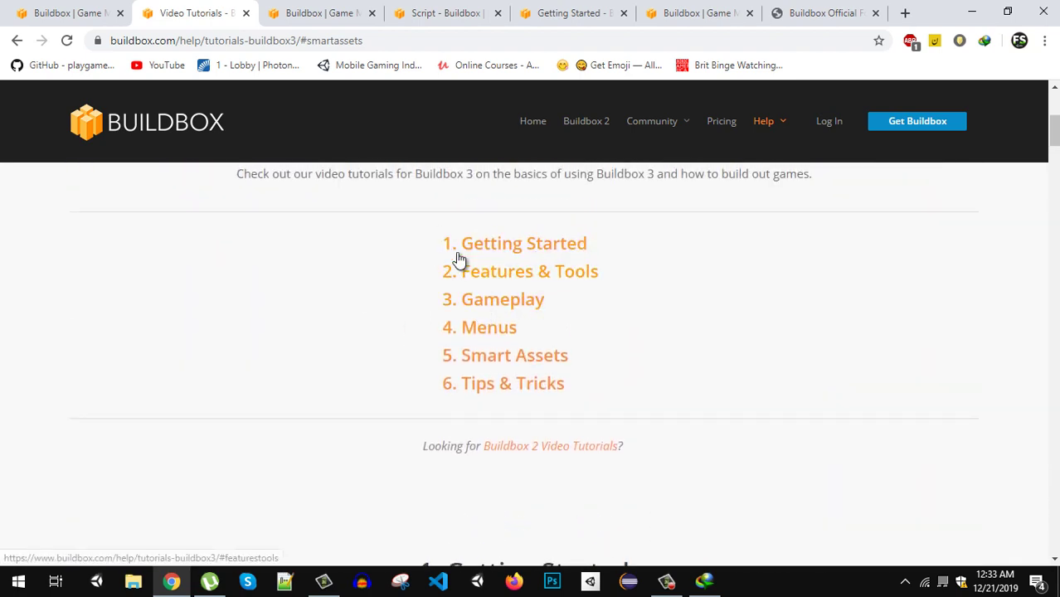
left_click_drag(395, 251, 665, 410)
left_click(727, 403)
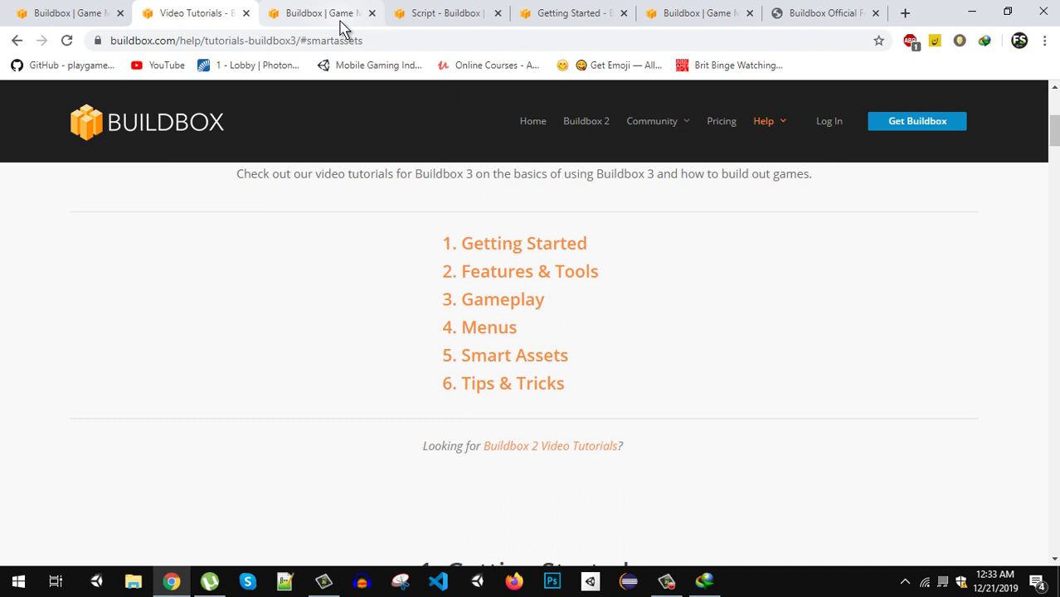
- Show the Buildbox 3 API Reference's Script Node page in Chrome
left_click(426, 15)
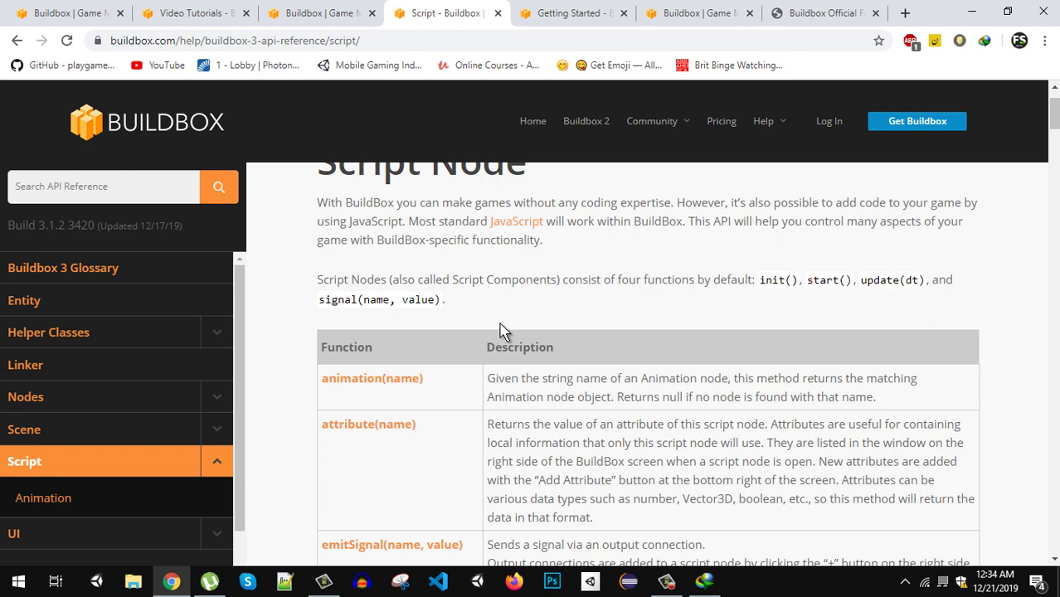
- Confirm the Buildbox 3.1.2 installer download completed, put the notice away, and return to Video Tutorials
mouse_move(705, 581)
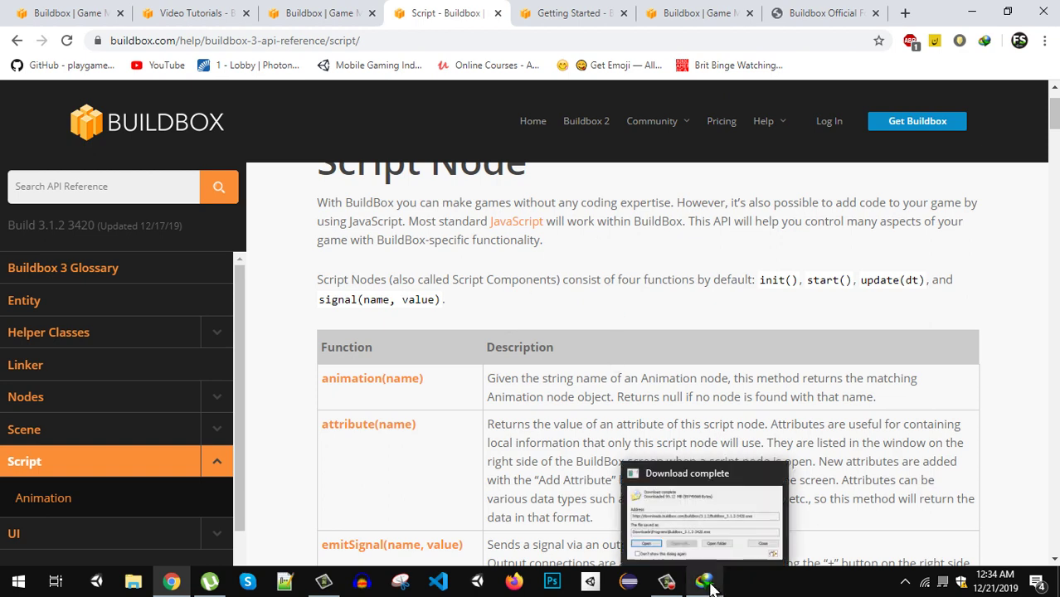
left_click(719, 528)
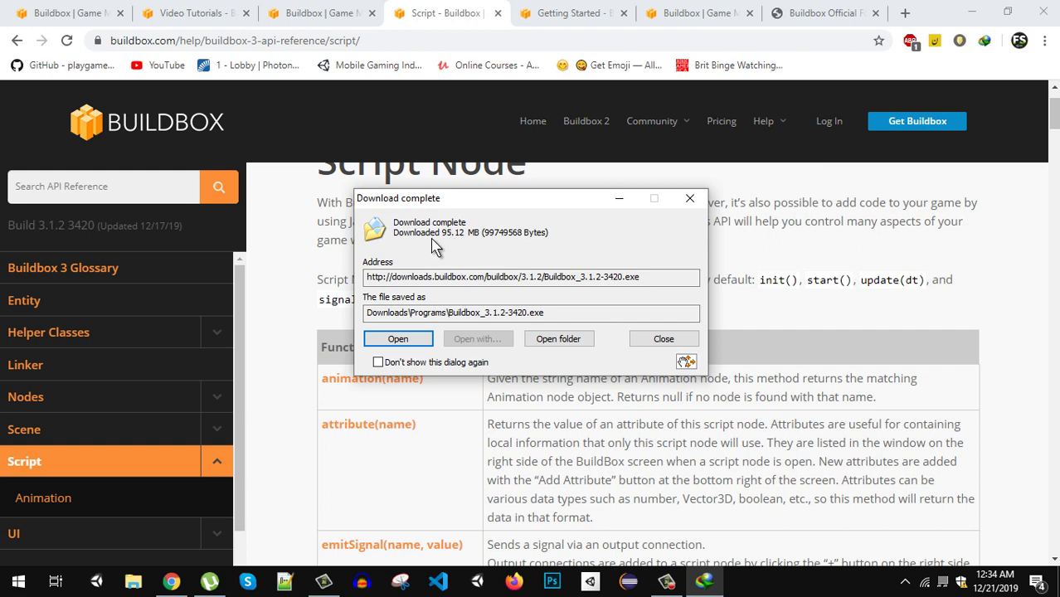
left_click(620, 201)
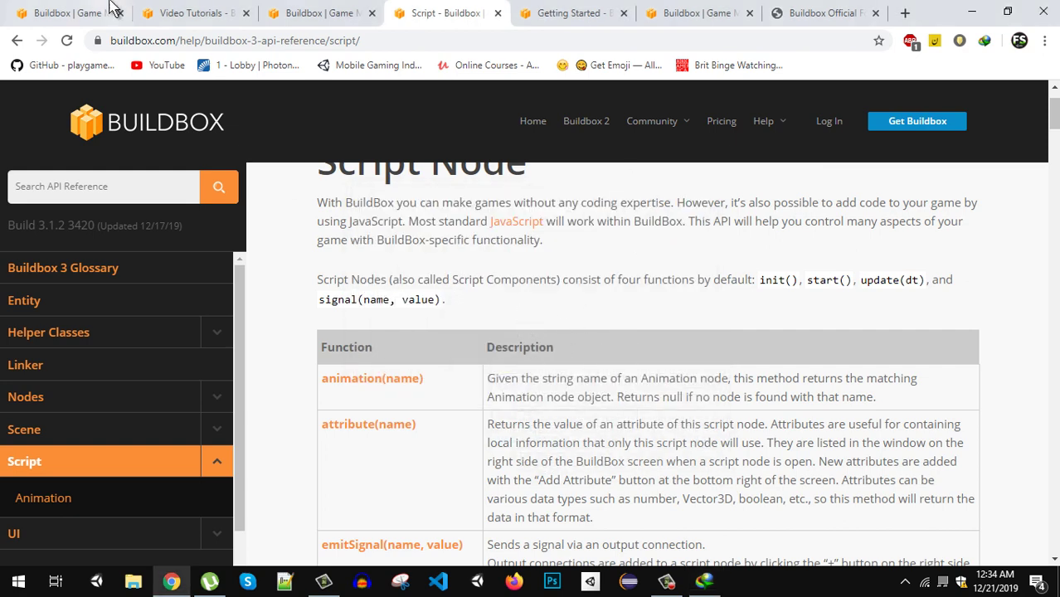
left_click(214, 11)
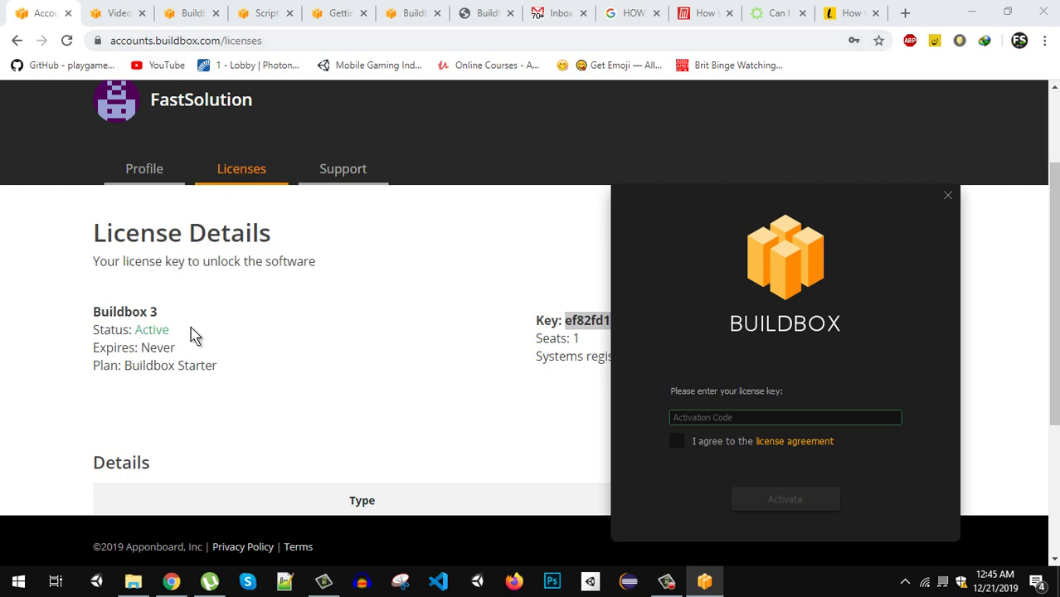
- Copy the license key from the Licenses page into Buildbox's Activation Code field, accept the agreement, and activate
right_click(582, 322)
left_click(617, 333)
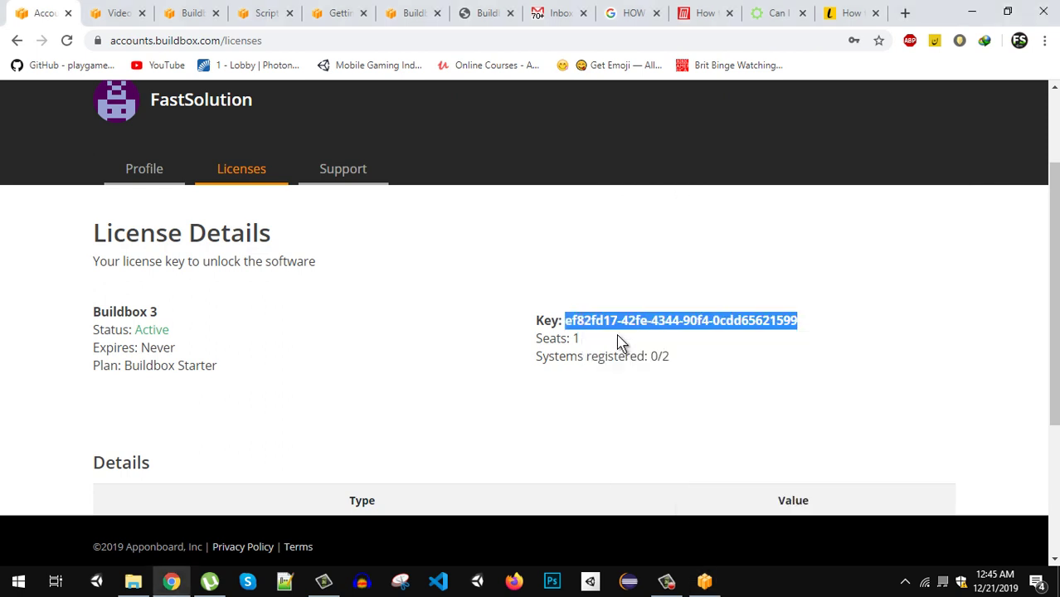
left_click(704, 581)
right_click(722, 417)
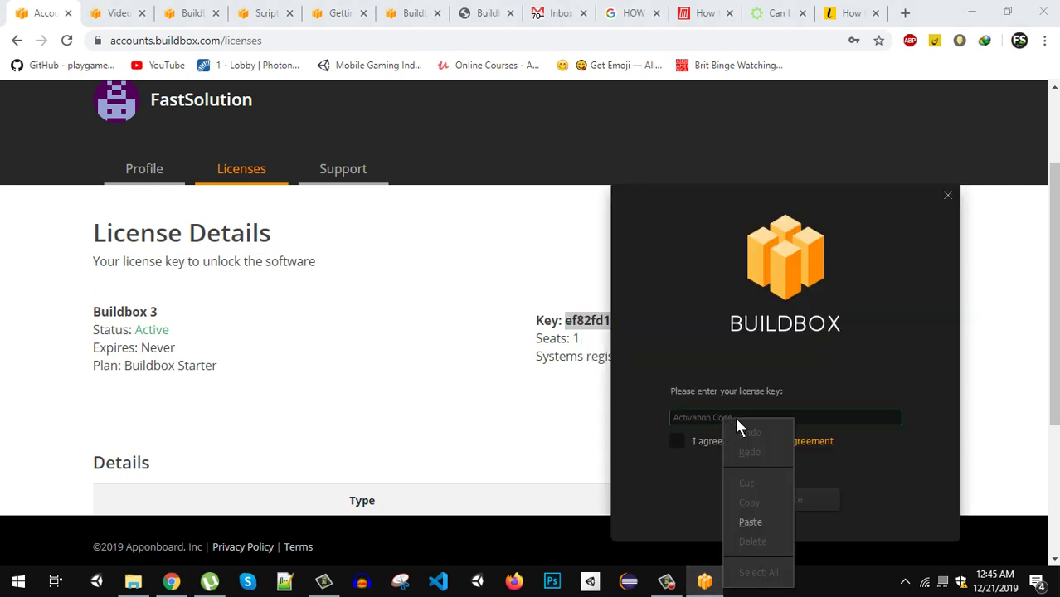
left_click(762, 521)
left_click(677, 443)
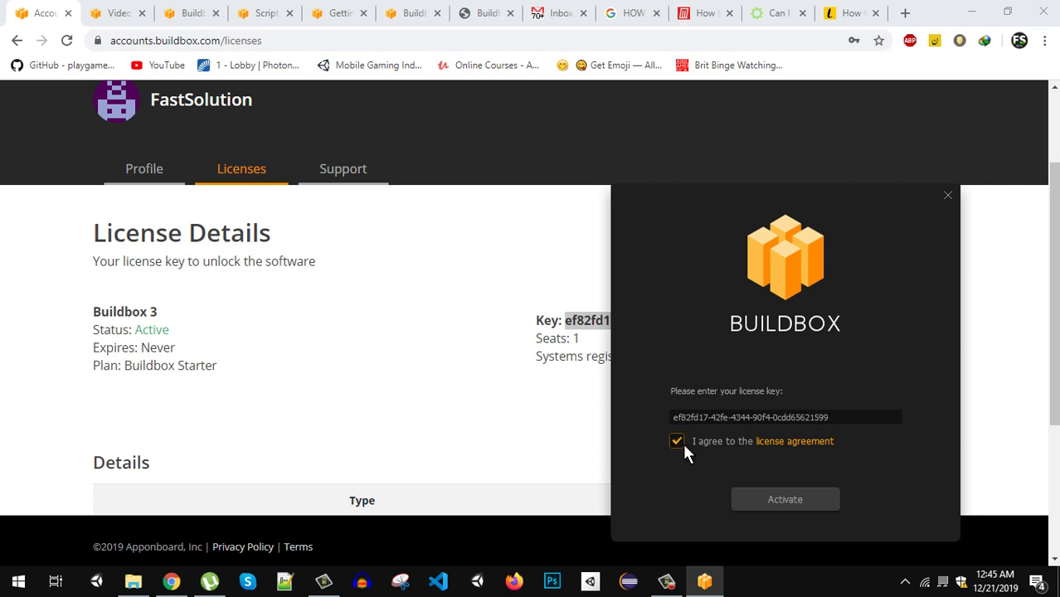
left_click(780, 505)
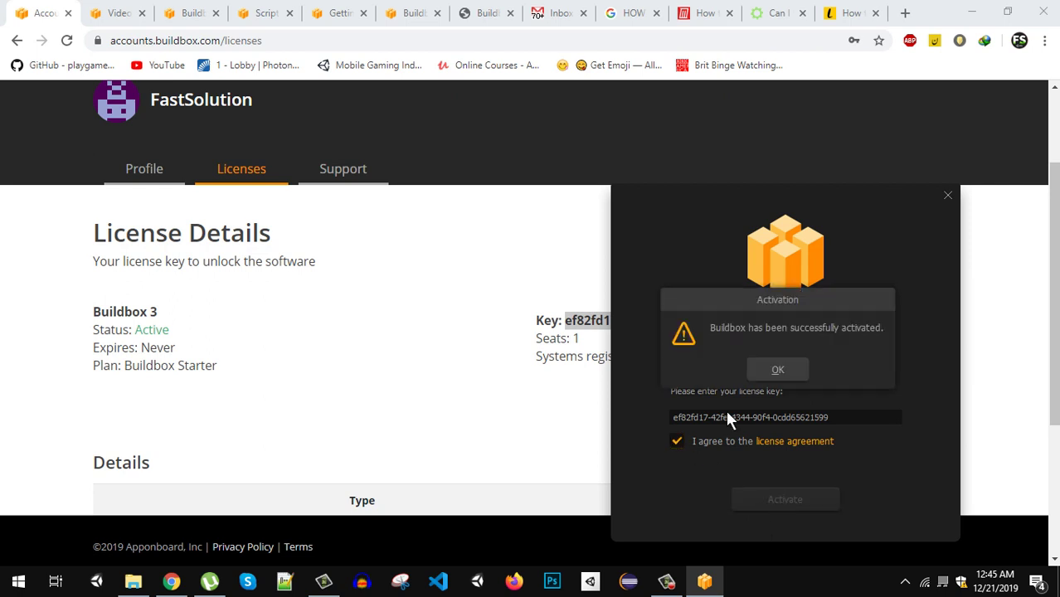
- Acknowledge the successful activation and advance the tutorial to the Character step
left_click(785, 368)
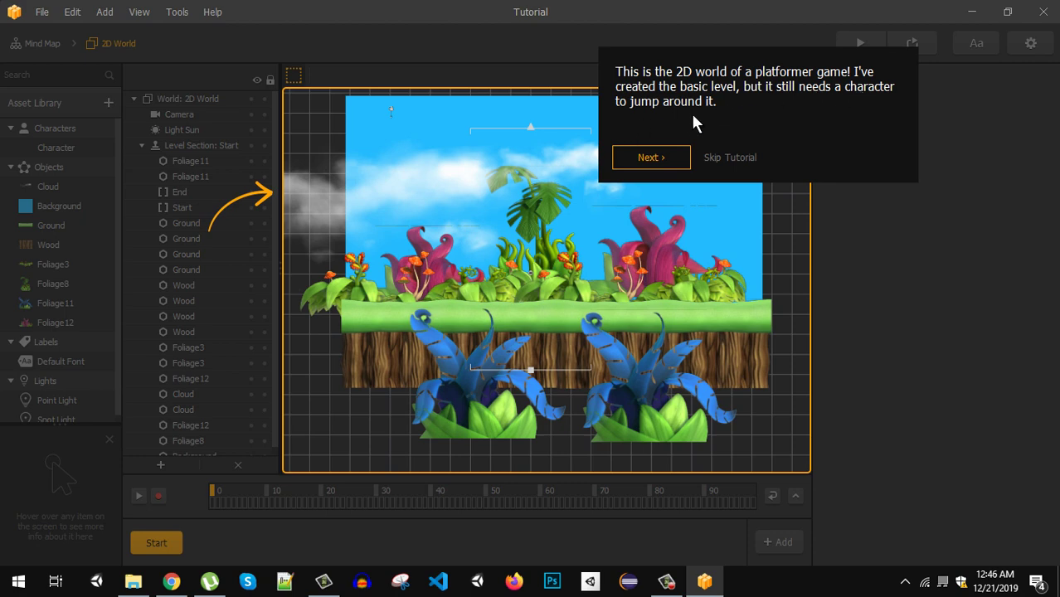
left_click(637, 160)
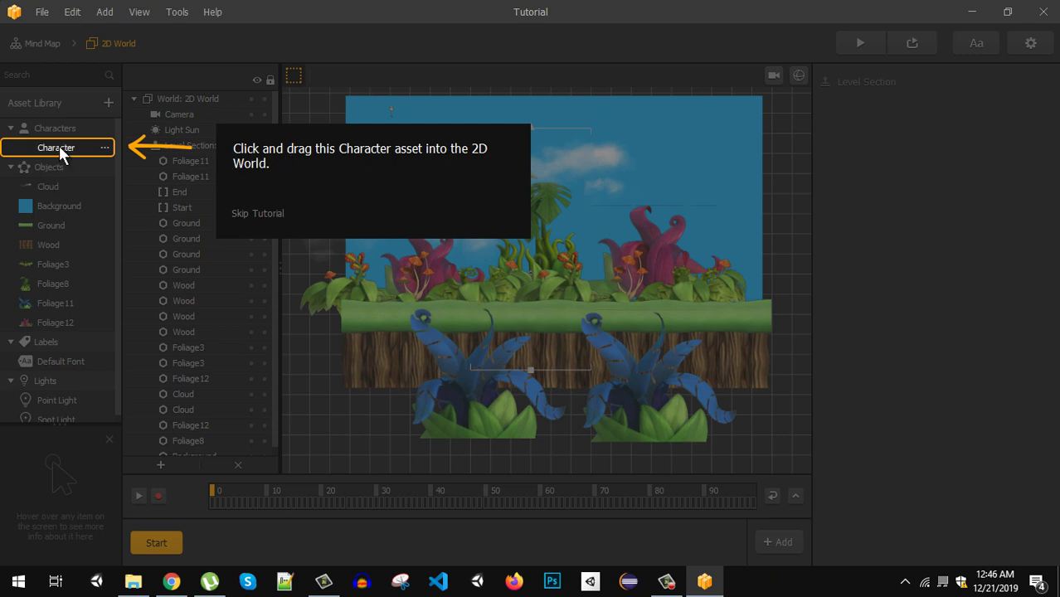
- Drop a Character asset into the 2D World and set its position to X 0, Y 0
left_click_drag(59, 145, 430, 284)
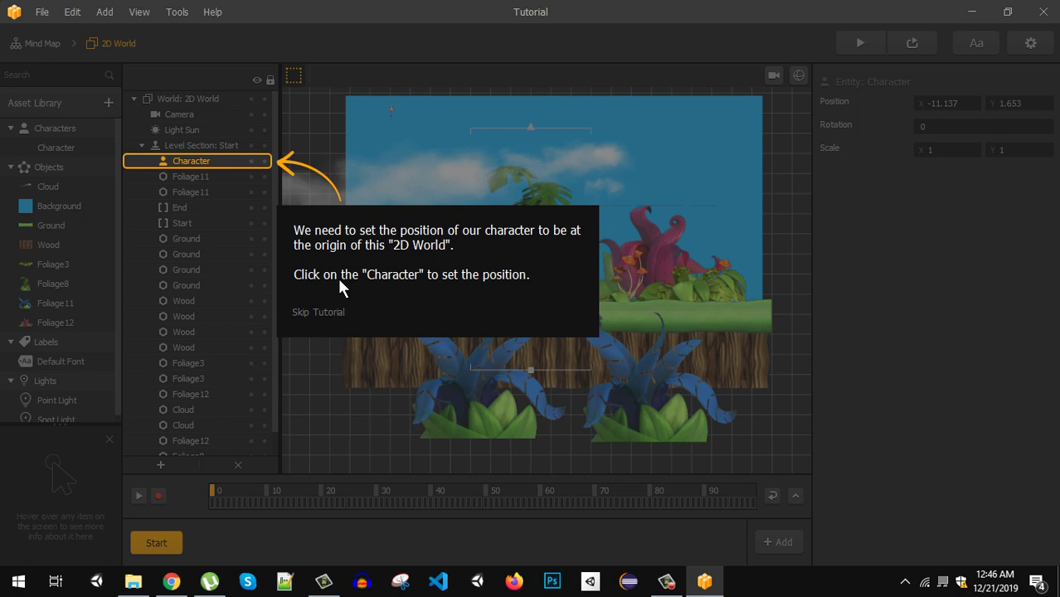
left_click(213, 164)
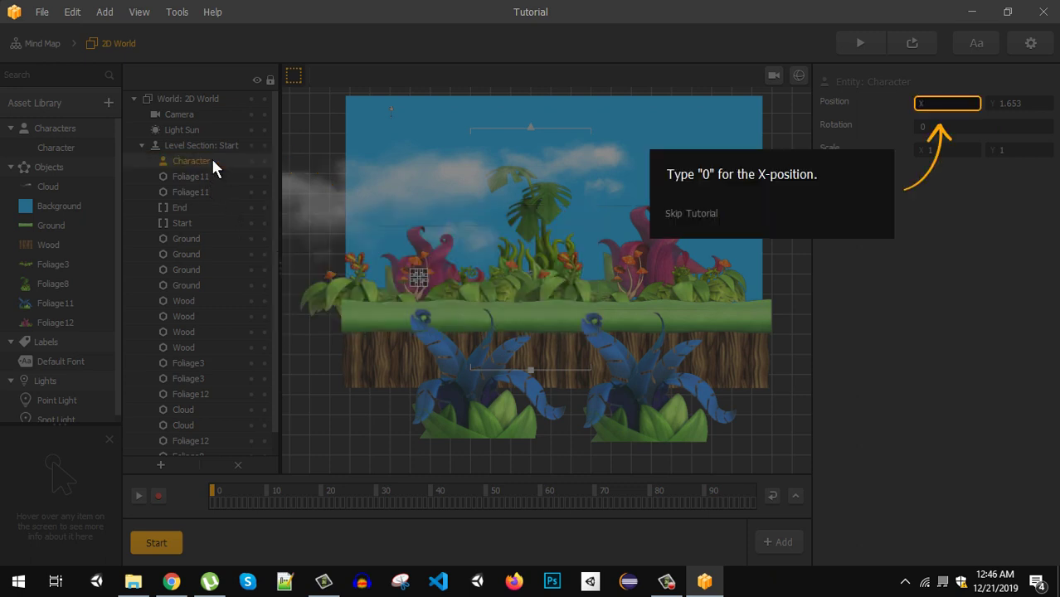
left_click(952, 104)
type("0")
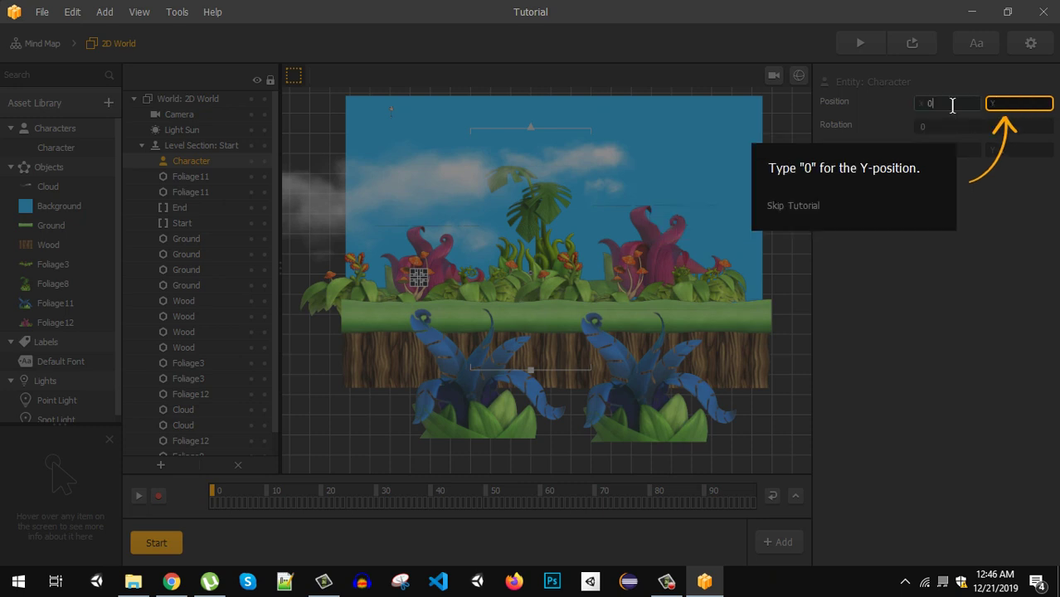
left_click(1023, 106)
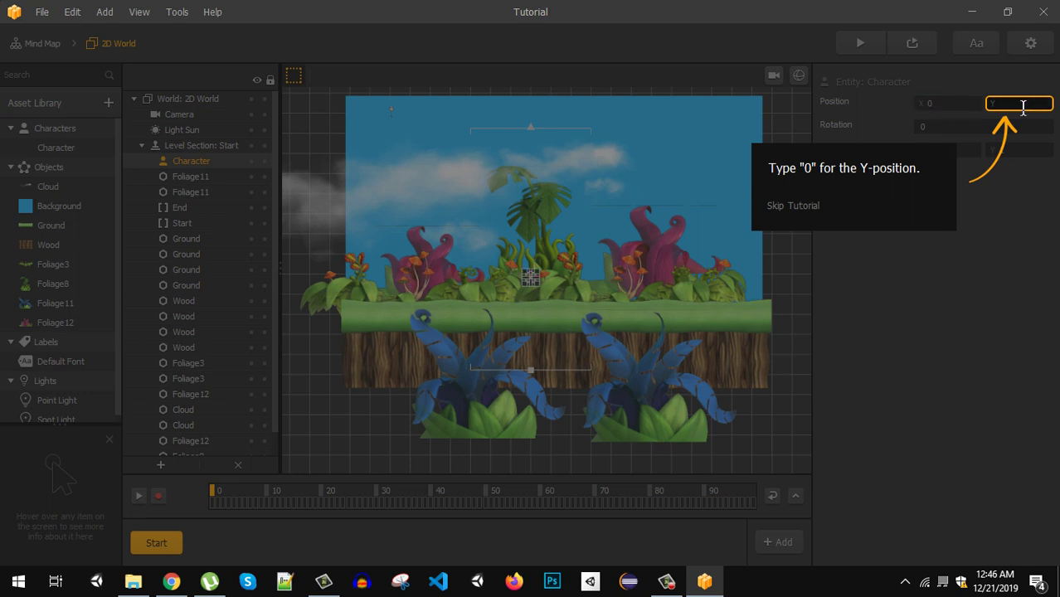
type("0")
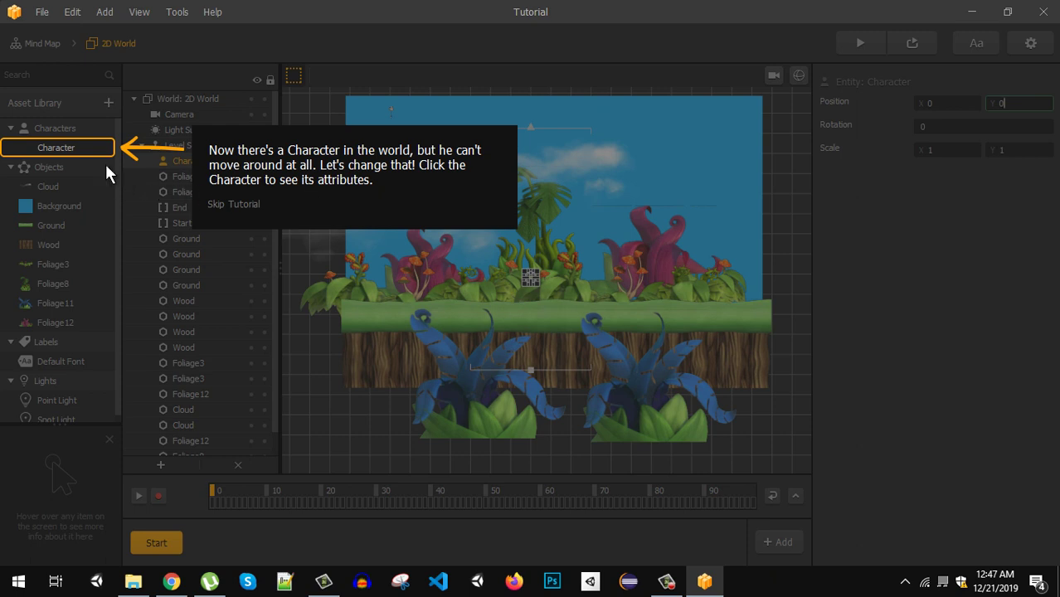
- Add the Platformer brain box to the Character from the Components panel
left_click(70, 146)
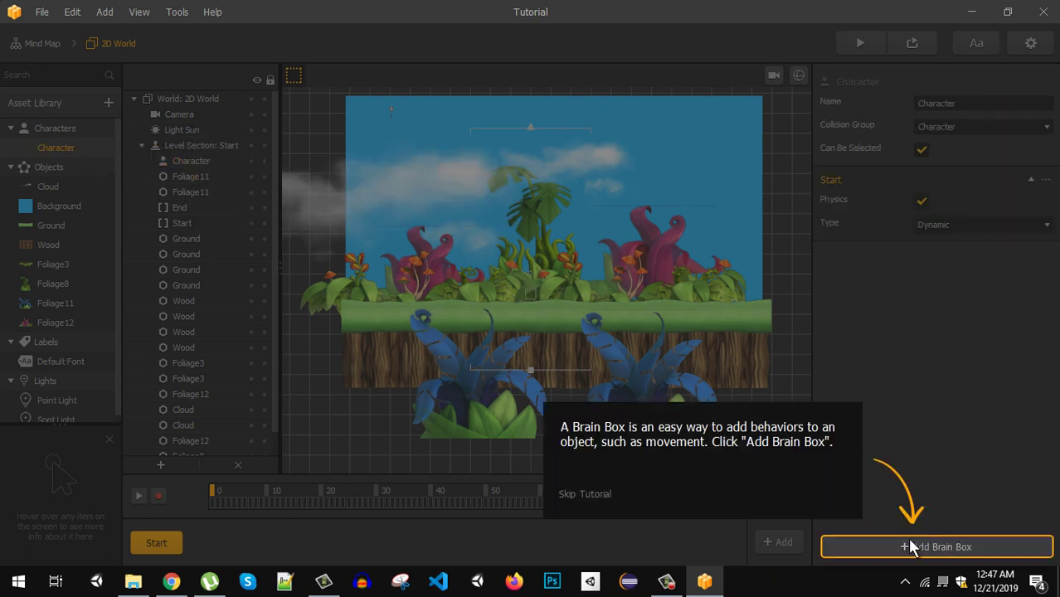
left_click(946, 545)
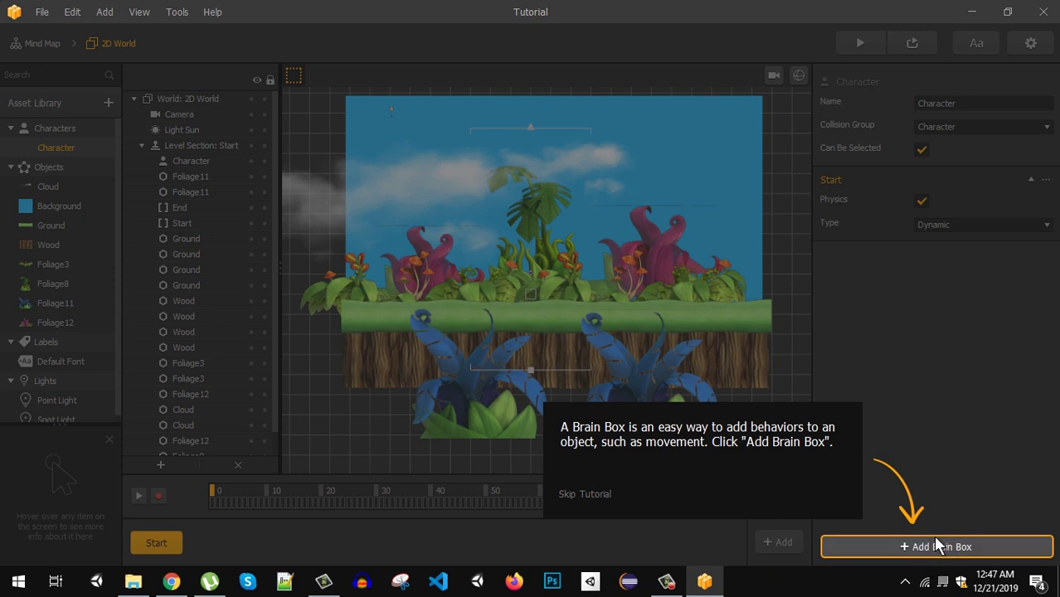
left_click(929, 549)
left_click(914, 550)
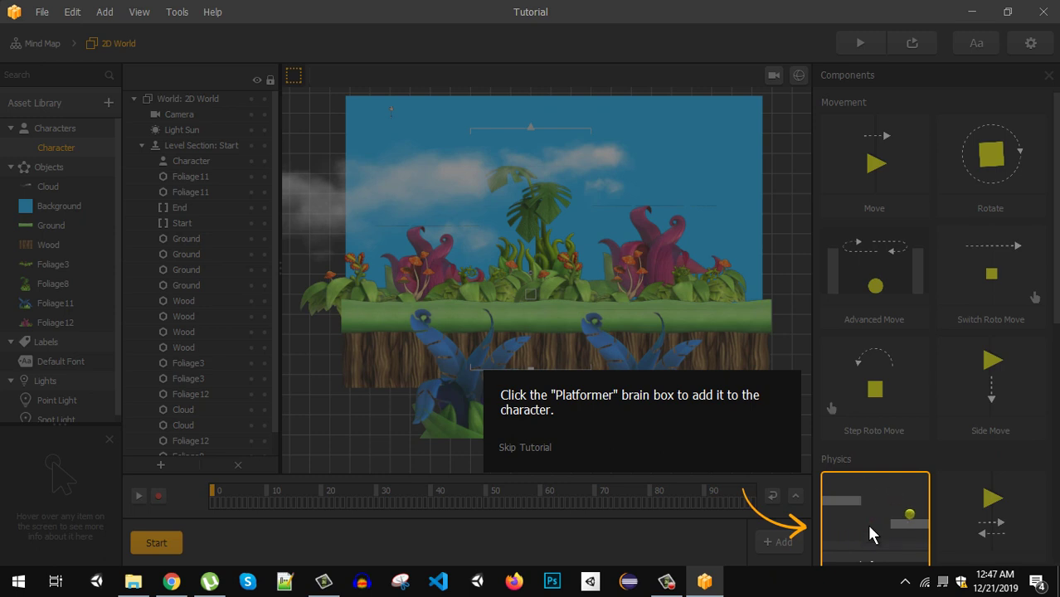
left_click(868, 526)
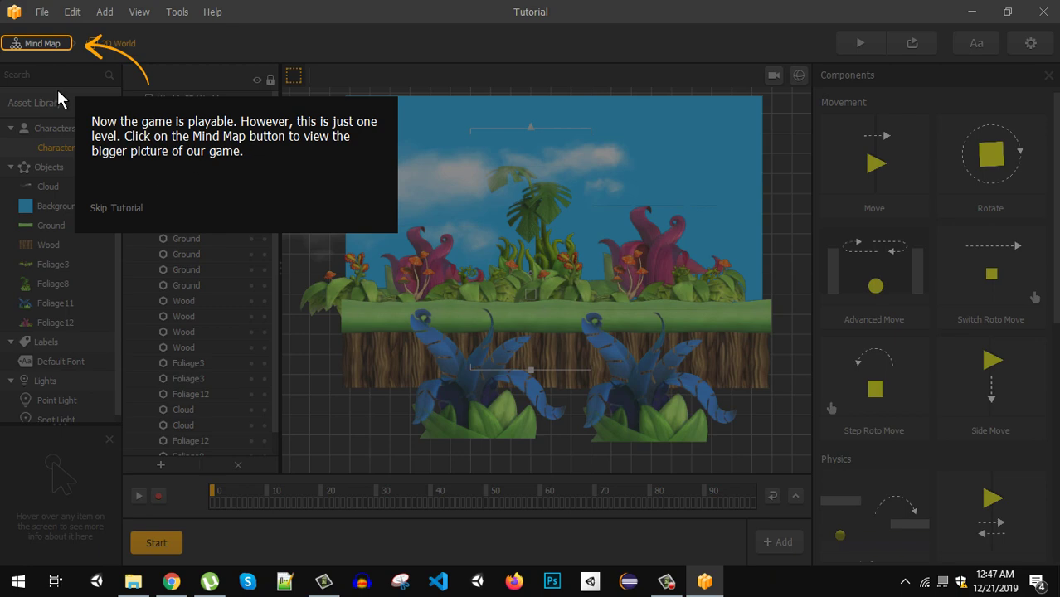
- View the game's Mind Map, then double-click the 2D World node to reopen that level
left_click(36, 45)
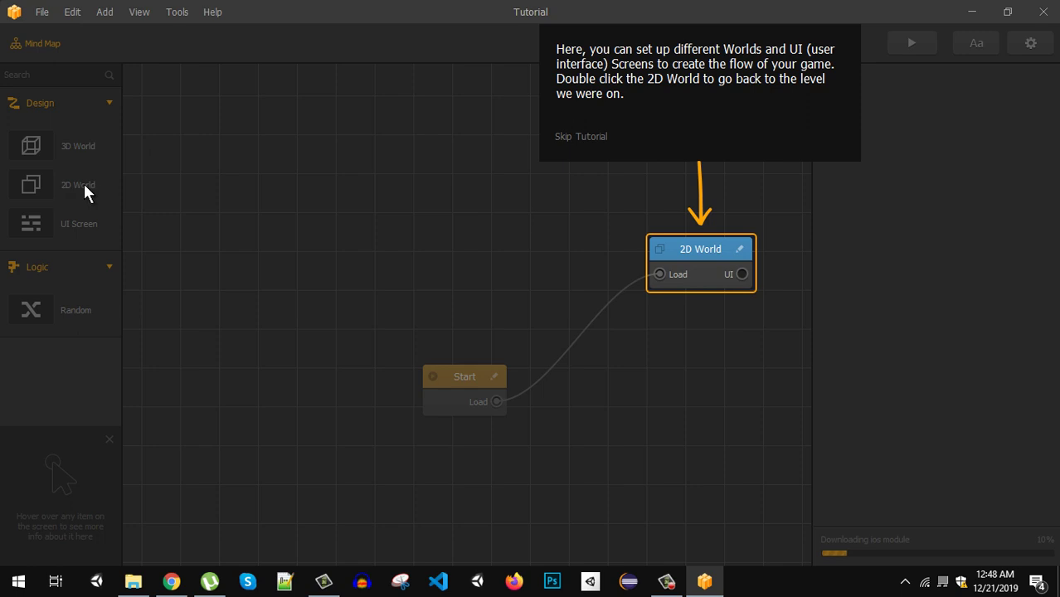
double_click(705, 250)
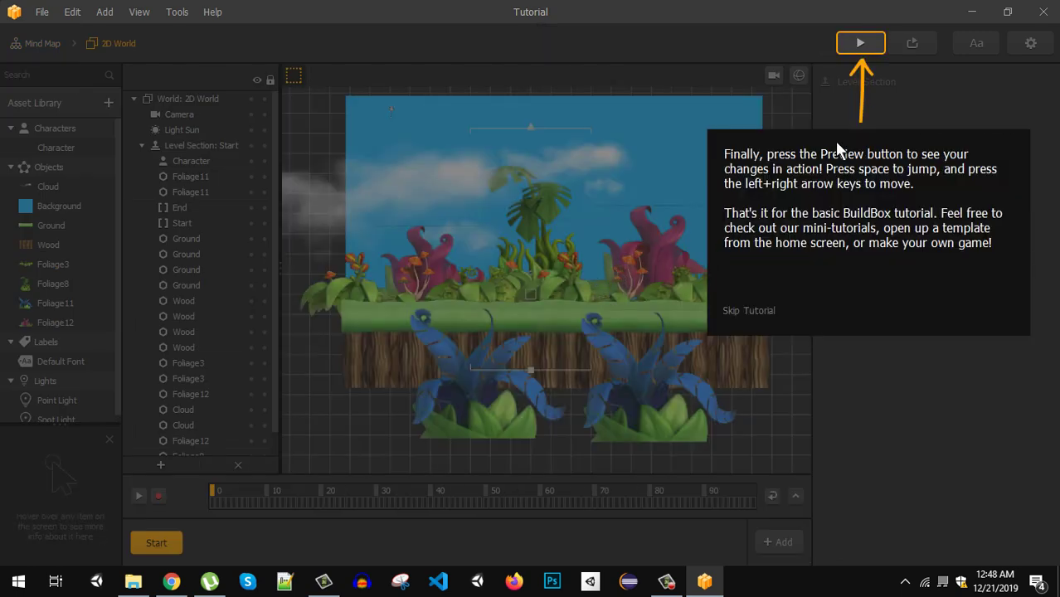
- Preview the level at 960x640 iPhone 4, dismiss the OpenAL warning, and reposition the Preview window
left_click(861, 44)
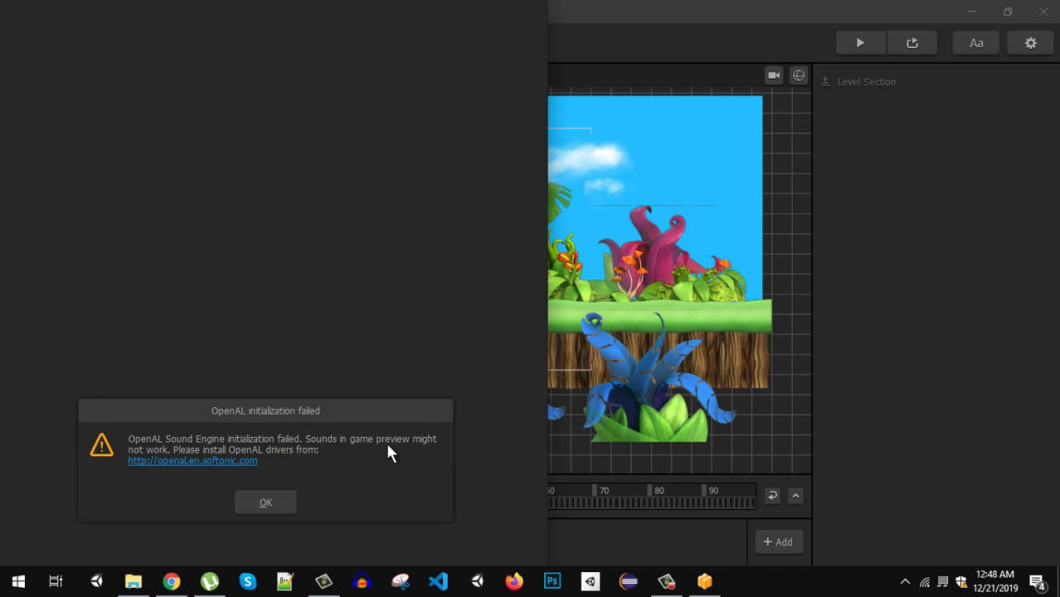
left_click(267, 503)
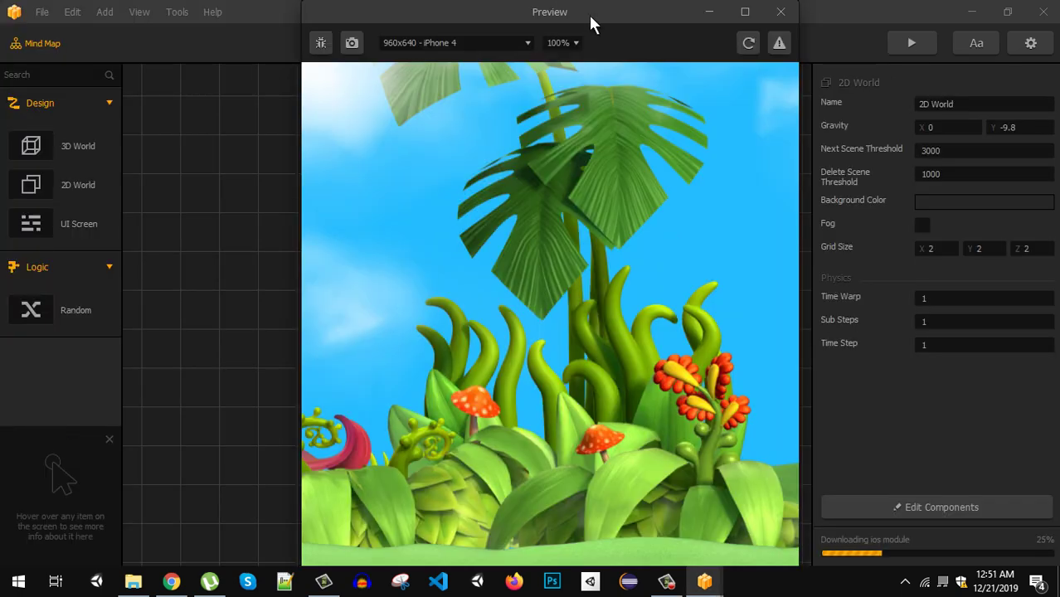
left_click_drag(598, 27, 571, 10)
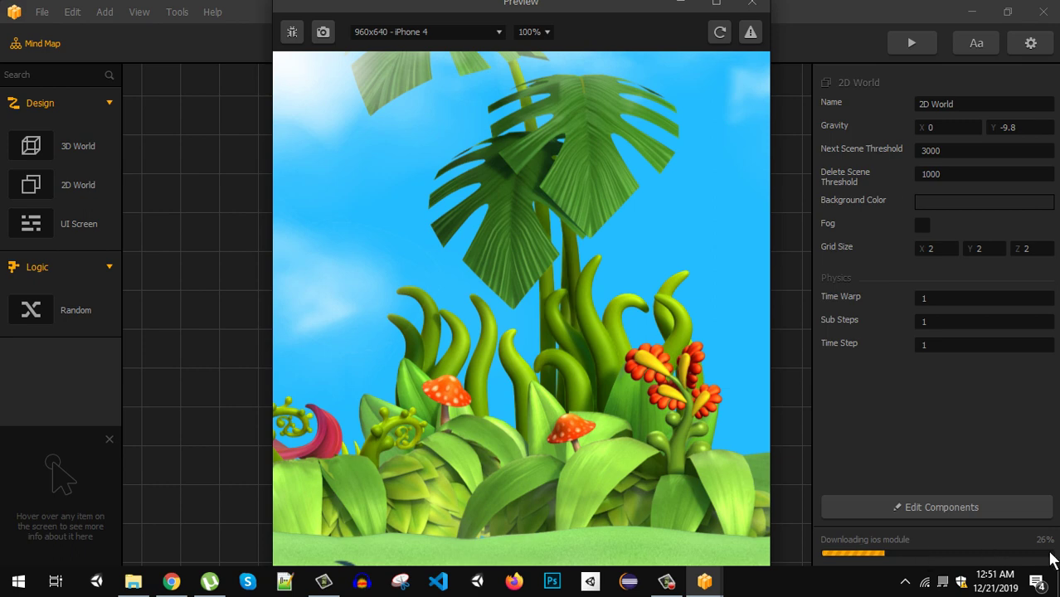
left_click_drag(620, 8, 547, 137)
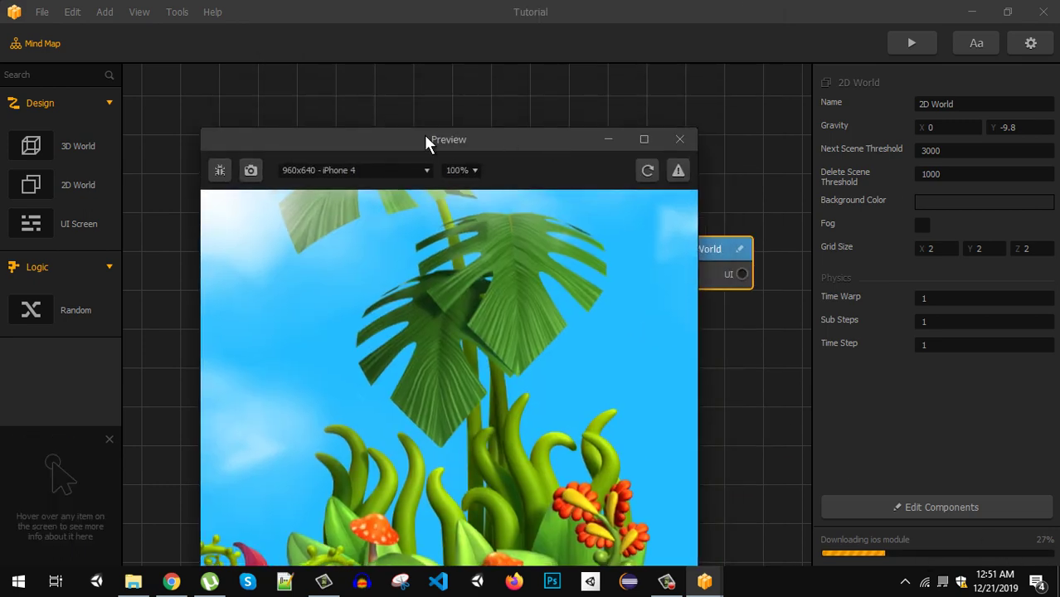